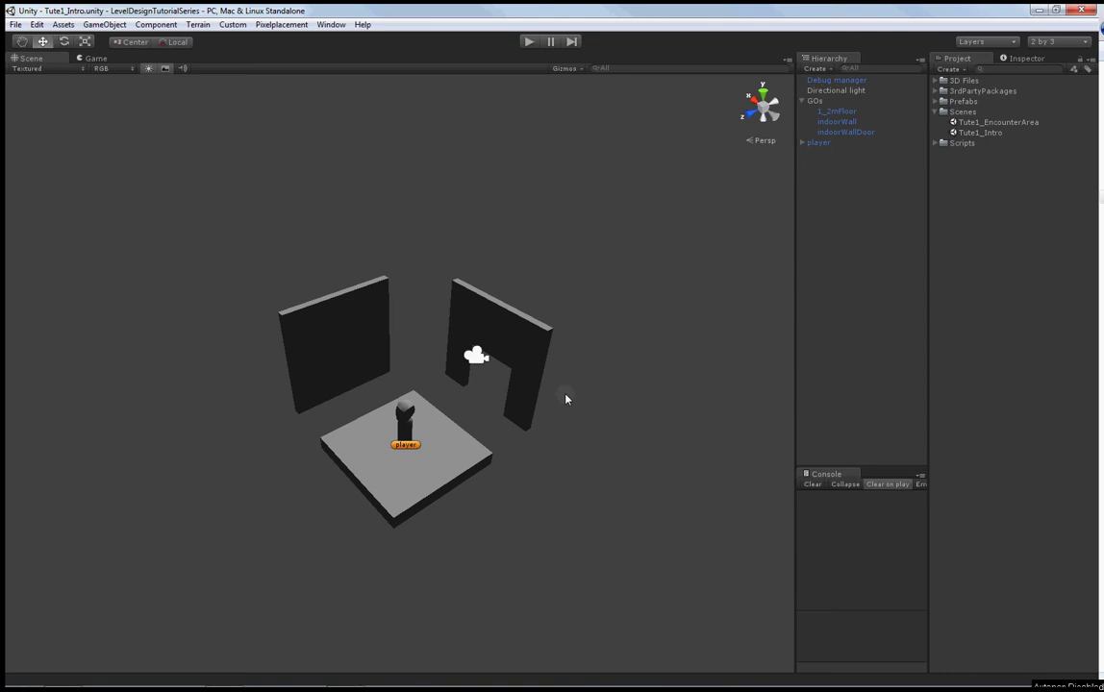
# Select the floor tile, doorway wall and plain wall in turn to identify the modular pieces
pyautogui.click(346, 463)
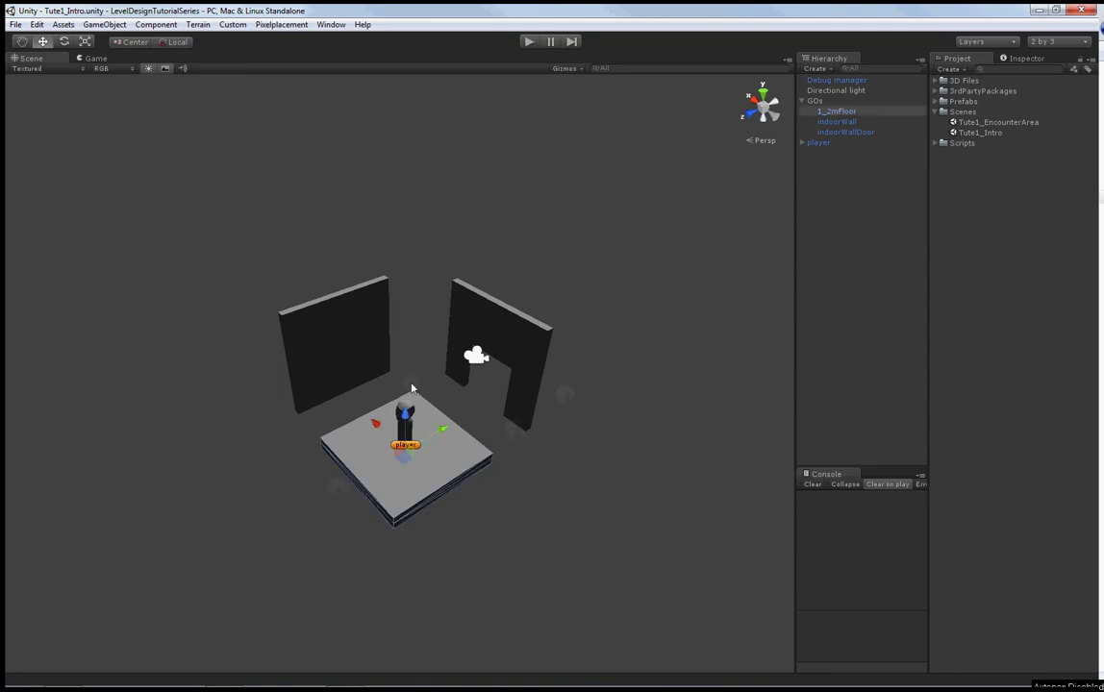
pyautogui.click(534, 347)
pyautogui.click(325, 330)
pyautogui.click(427, 497)
# Vertex-snap the indoorWallDoor piece onto the floor tile's corner so it stands along one edge
pyautogui.keyDown('alt'); pyautogui.moveTo(478, 492); pyautogui.dragTo(448, 488); pyautogui.keyUp('alt')
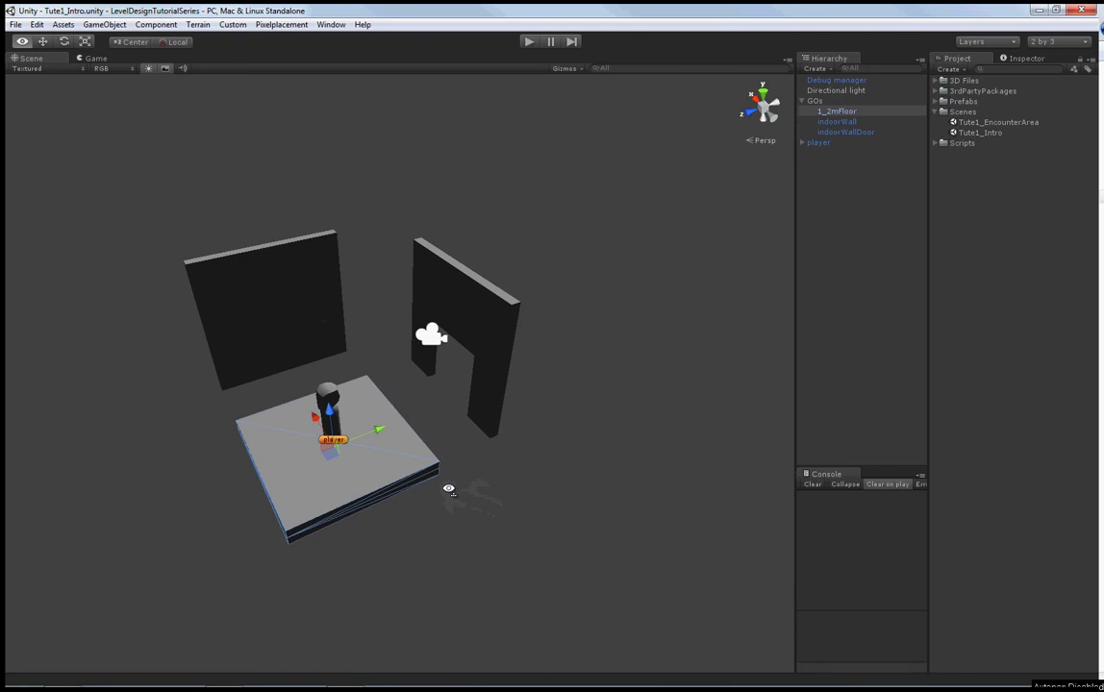
pyautogui.click(481, 400)
pyautogui.keyDown('alt'); pyautogui.scroll(3, 488, 463); pyautogui.keyUp('alt')
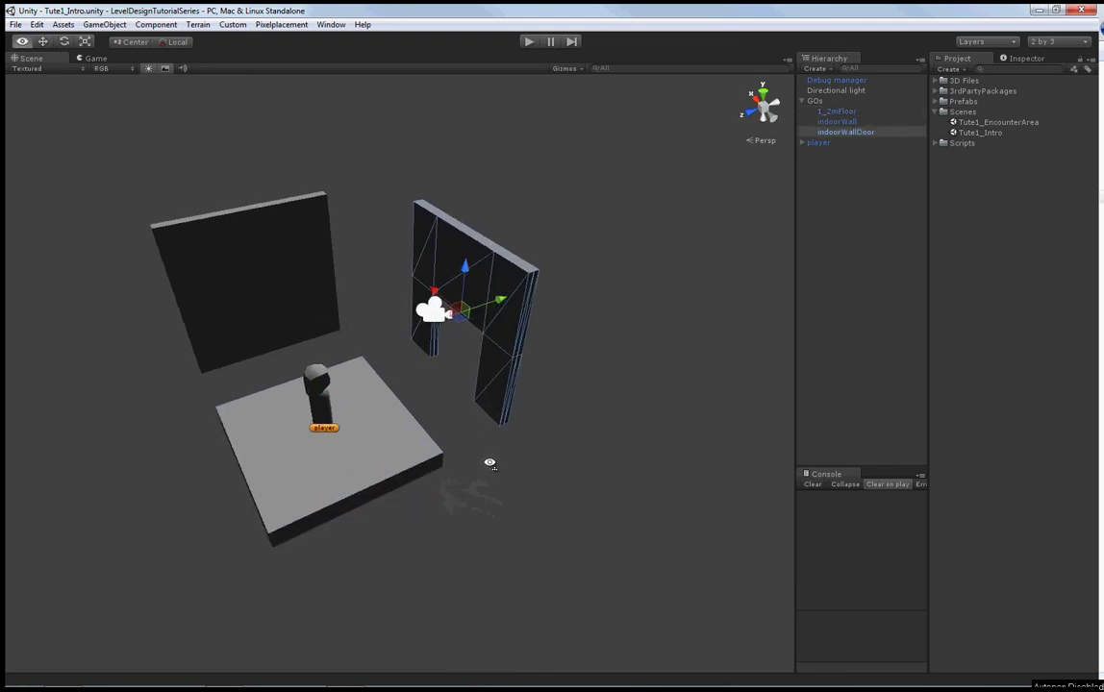
pyautogui.press('v')
pyautogui.moveTo(517, 423); pyautogui.dragTo(449, 469)
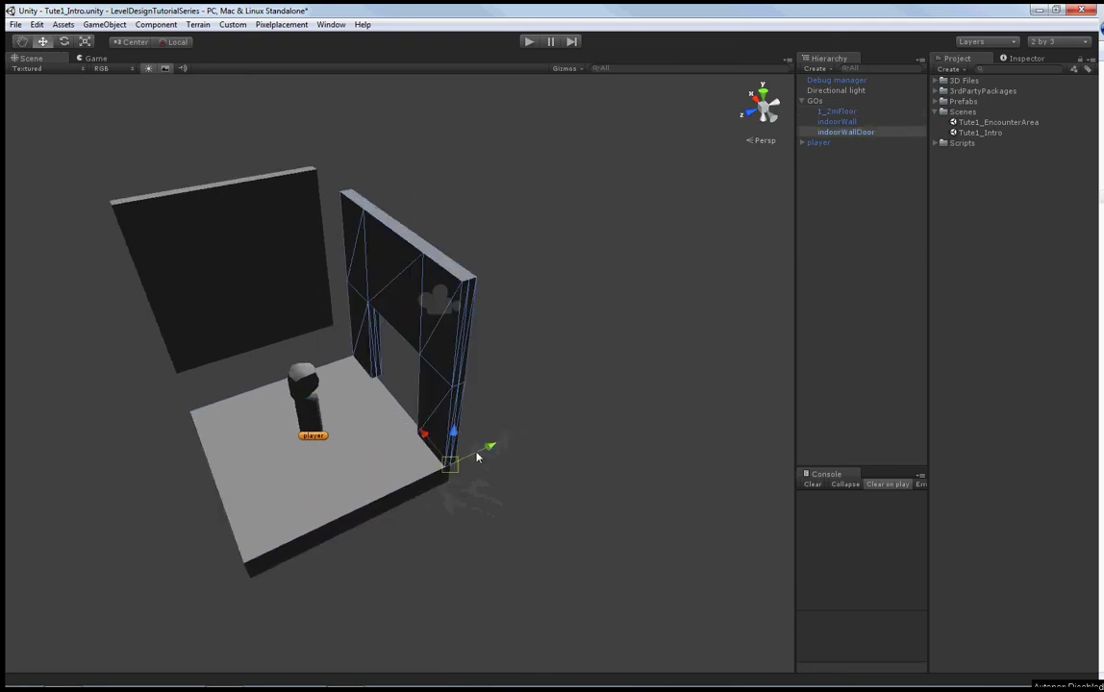
# Vertex-snap the indoorWall piece onto the floor tile's outer corner so it meets the doorway wall
pyautogui.click(220, 337)
pyautogui.keyDown('alt'); pyautogui.moveTo(224, 332); pyautogui.dragTo(261, 383); pyautogui.keyUp('alt')
pyautogui.press('v')
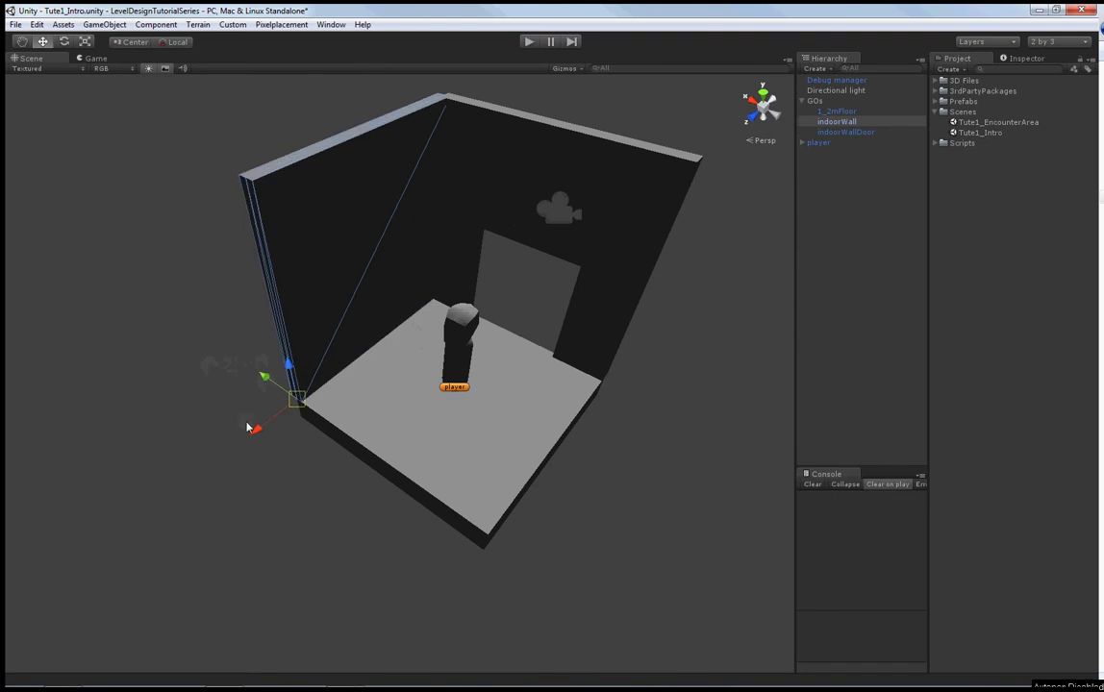
pyautogui.click(244, 479)
# Duplicate the 1_2mFloor tile and vertex-snap the copy to the first tile on the other side of the doorway
pyautogui.scroll(-3, 432, 481)
pyautogui.keyDown('alt'); pyautogui.moveTo(432, 481); pyautogui.dragTo(386, 457); pyautogui.keyUp('alt')
pyautogui.click(389, 454)
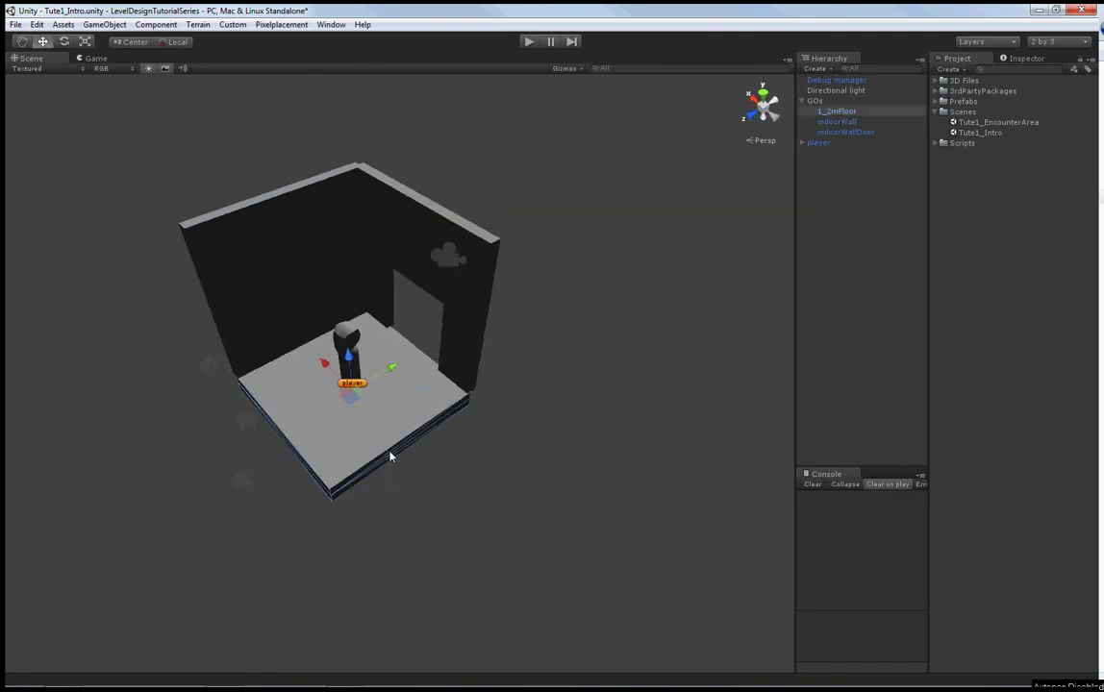
pyautogui.hotkey('ctrl', 'd')
pyautogui.press('v')
pyautogui.moveTo(390, 370); pyautogui.dragTo(459, 415)
# Duplicate both floor tiles together and vertex-snap the copies to the end of the floor strip
pyautogui.click(414, 435)
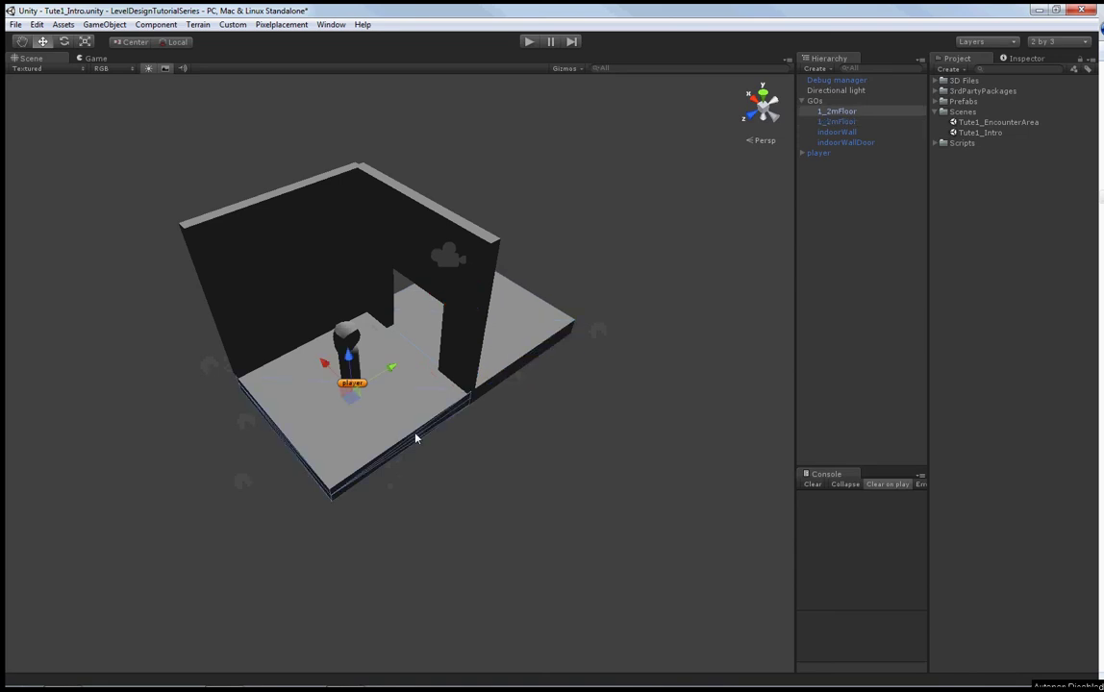
pyautogui.keyDown('shift'); pyautogui.click(519, 353); pyautogui.keyUp('shift')
pyautogui.moveTo(573, 393)
pyautogui.keyDown('alt'); pyautogui.mouseDown()
pyautogui.moveTo(513, 399)
pyautogui.moveTo(699, 323)
pyautogui.moveTo(558, 350)
pyautogui.moveTo(580, 381)
pyautogui.moveTo(571, 376)
pyautogui.mouseUp(); pyautogui.keyUp('alt')
pyautogui.hotkey('ctrl', 'd')
pyautogui.press('v')
pyautogui.click(575, 380)
# Duplicate the end floor tile and snap the copy on as the fifth tile of the strip
pyautogui.click(563, 323)
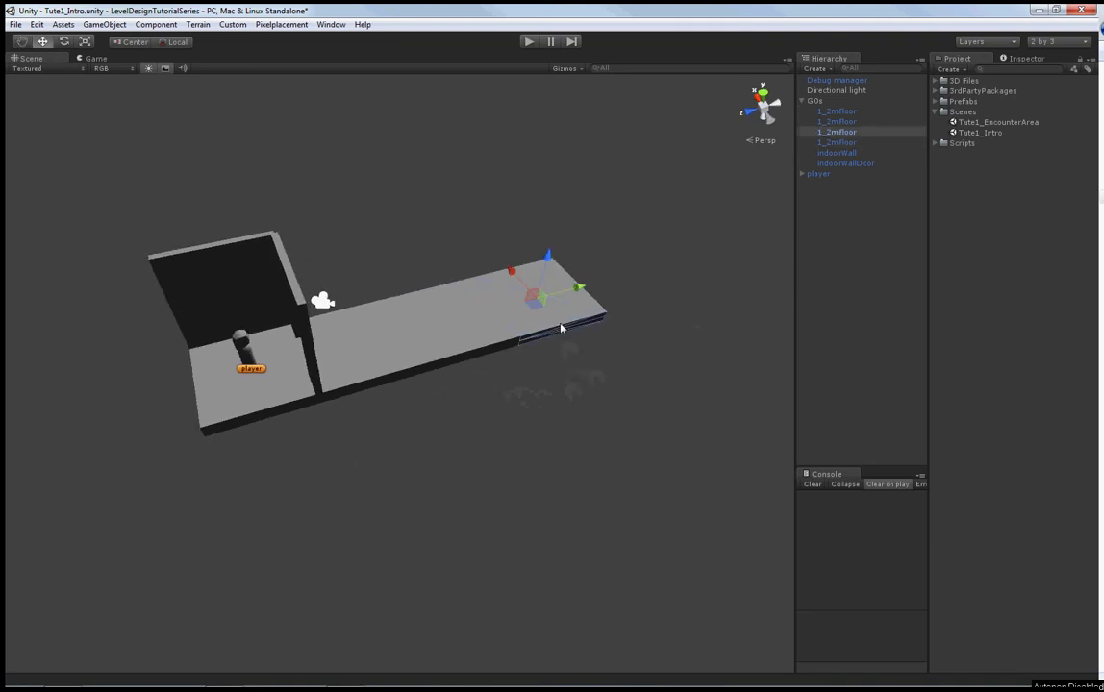
pyautogui.hotkey('ctrl', 'd')
pyautogui.moveTo(573, 300); pyautogui.dragTo(612, 313)
pyautogui.click(593, 401)
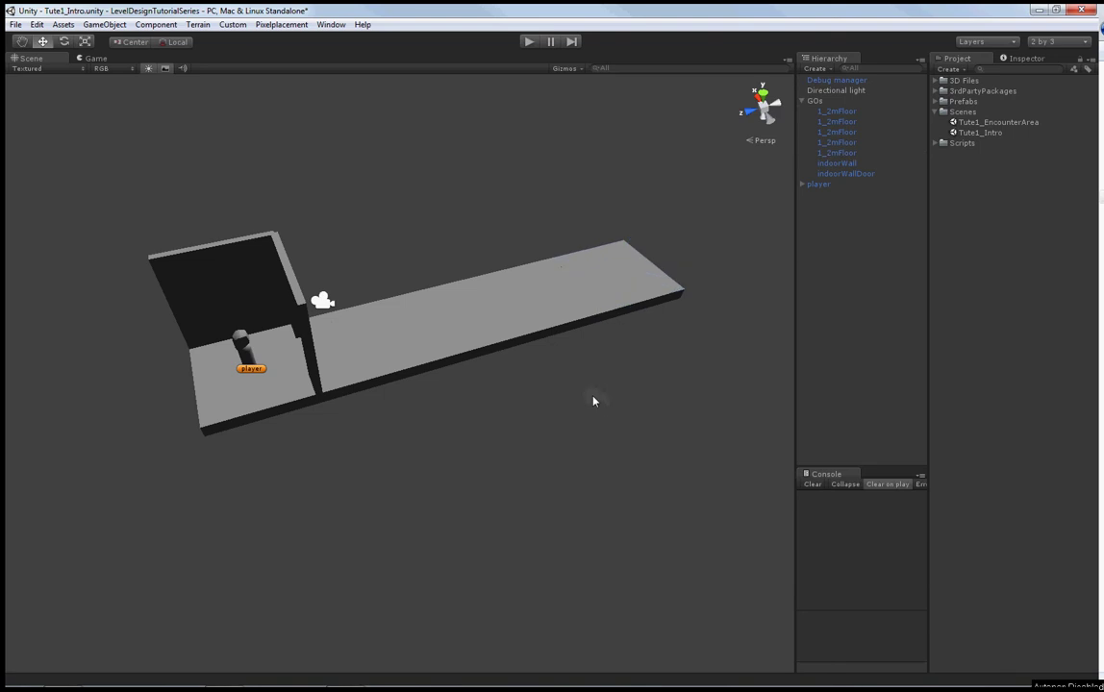
# Duplicate the wall and doorway wall together and vertex-snap the copies around the fourth floor tile, with the doorway at the last seam
pyautogui.click(278, 274)
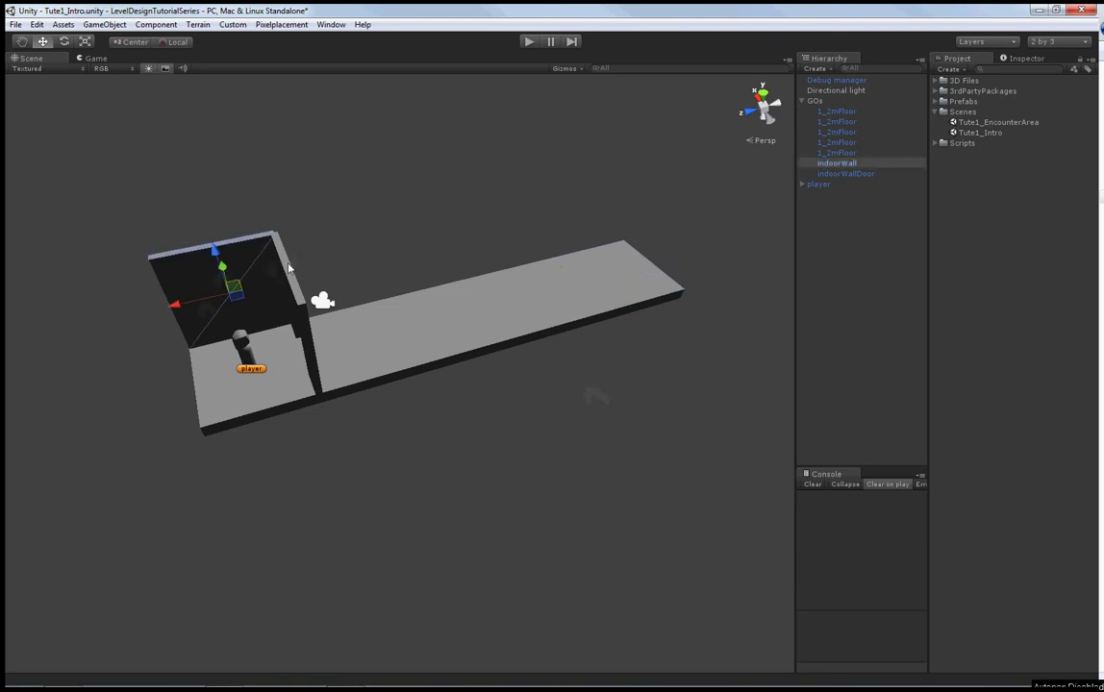
pyautogui.keyDown('shift'); pyautogui.click(286, 277); pyautogui.keyUp('shift')
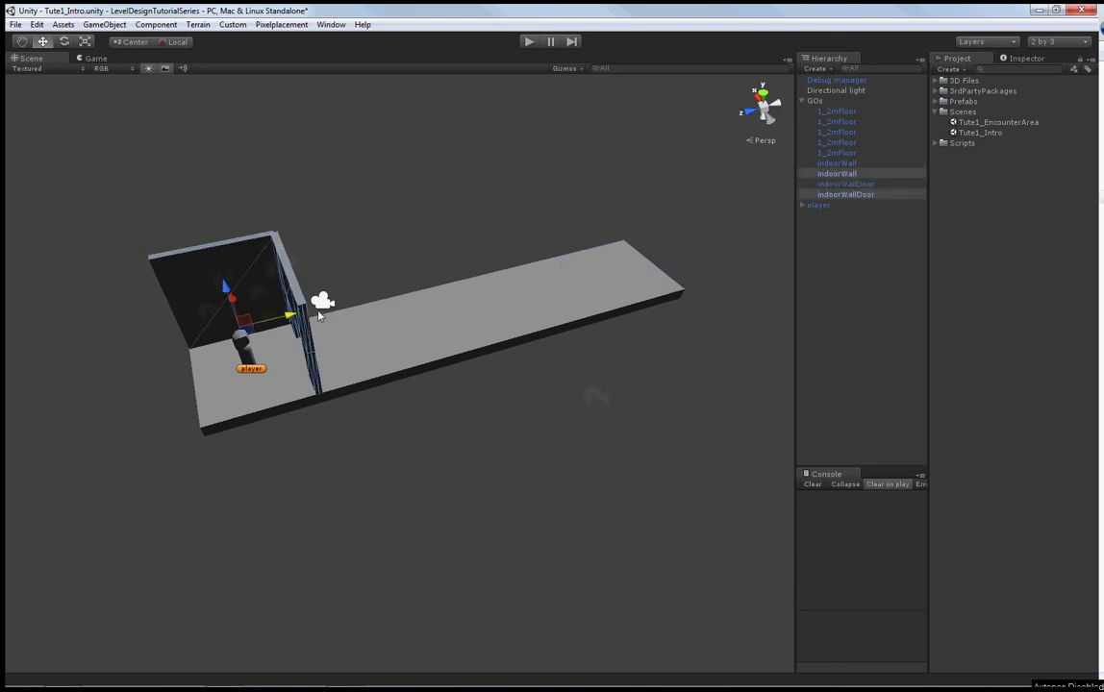
pyautogui.hotkey('ctrl', 'd')
pyautogui.moveTo(289, 282); pyautogui.dragTo(633, 319)
pyautogui.press('f')
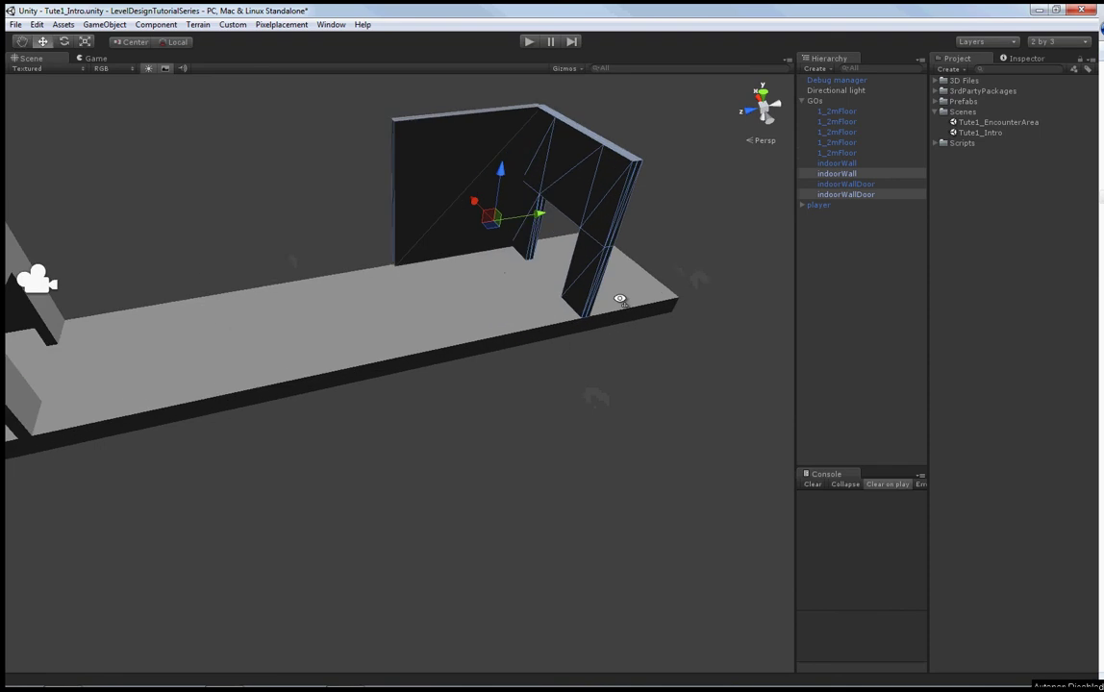
pyautogui.press('v')
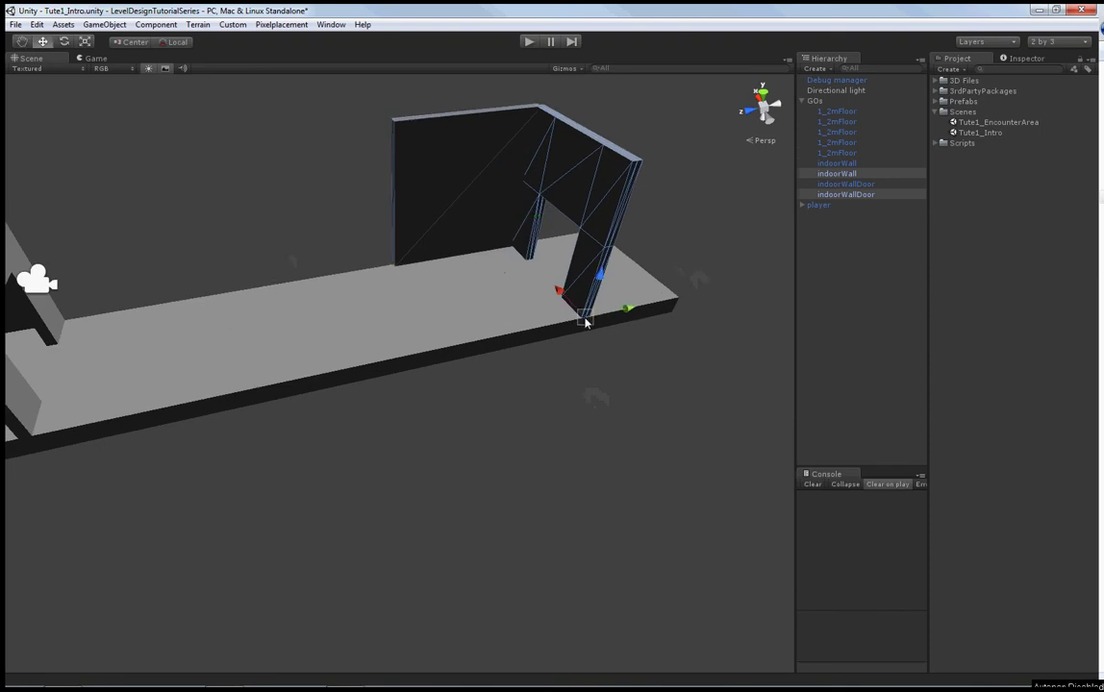
pyautogui.moveTo(585, 322); pyautogui.dragTo(556, 324)
pyautogui.click(551, 413)
# Duplicate the first room's plain wall and vertex-snap the copy beside it as the corridor's first side wall
pyautogui.moveTo(549, 414); pyautogui.dragTo(421, 322, button='right')
pyautogui.press('s')
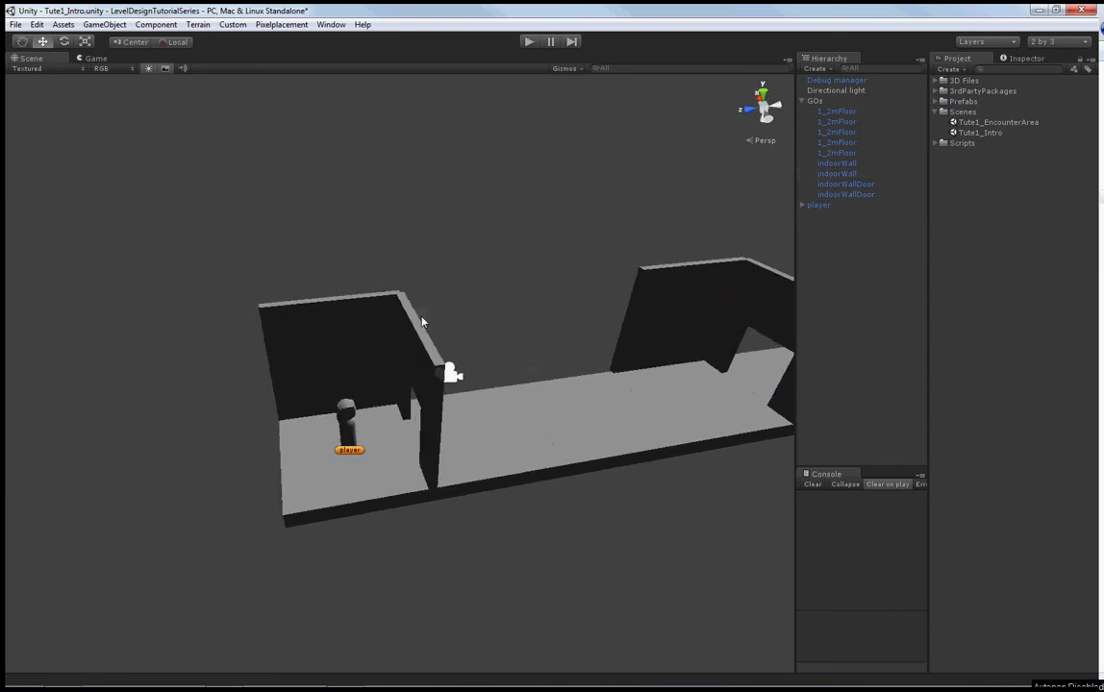
pyautogui.click(326, 359)
pyautogui.hotkey('ctrl', 'd')
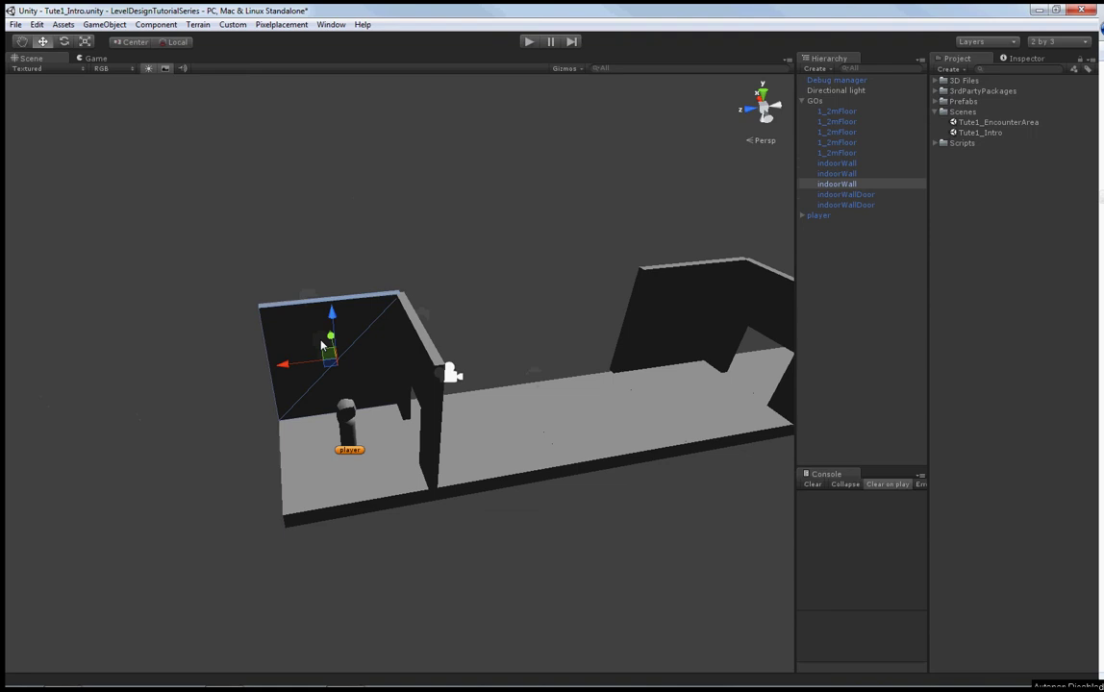
pyautogui.moveTo(291, 360); pyautogui.dragTo(433, 273)
pyautogui.press('v')
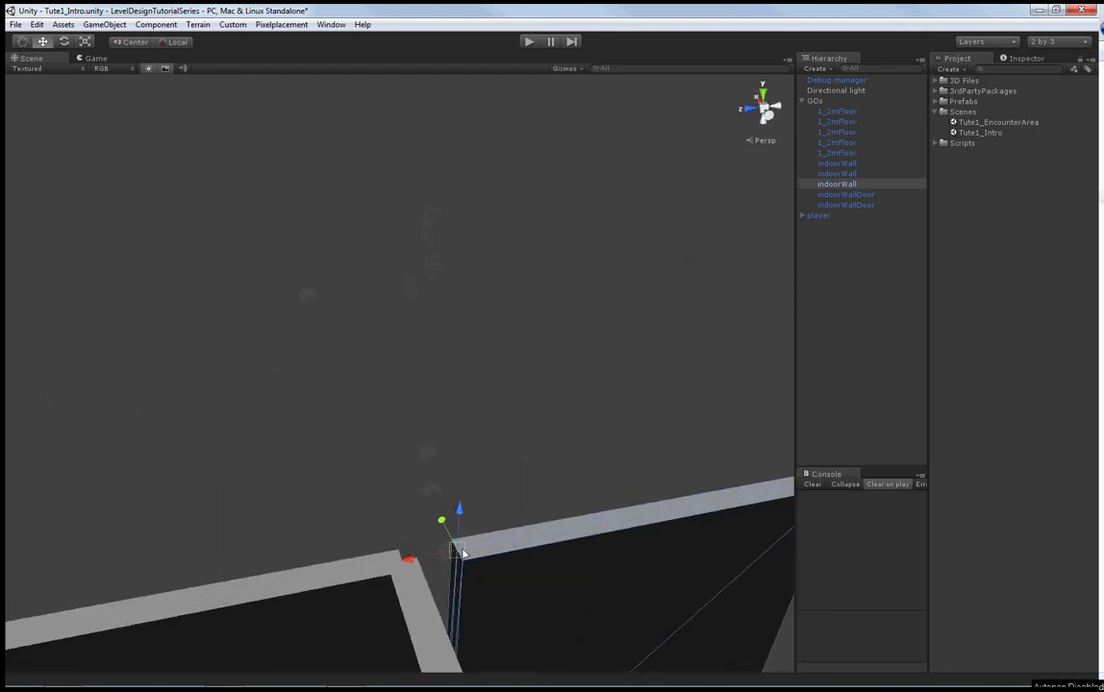
pyautogui.moveTo(451, 546); pyautogui.dragTo(406, 559)
pyautogui.click(485, 447)
# Examine the corridor layout, checking the end doorway wall, the adjoining side wall and the floor tile between them
pyautogui.press('s')
pyautogui.moveTo(485, 447); pyautogui.dragTo(453, 459, button='right')
pyautogui.press('d')
pyautogui.click(486, 456)
pyautogui.press('d')
pyautogui.click(295, 393)
pyautogui.press('a')
pyautogui.moveTo(295, 393); pyautogui.dragTo(357, 425, button='right')
pyautogui.press('s')
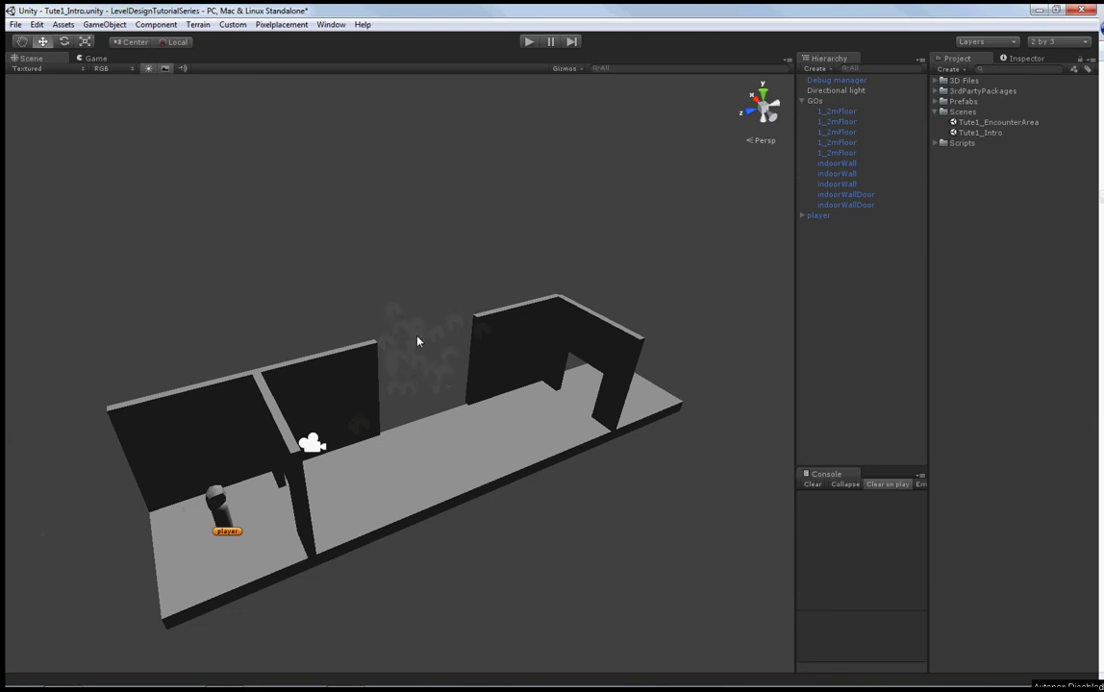
pyautogui.moveTo(442, 350); pyautogui.dragTo(440, 335, button='right')
pyautogui.click(650, 418)
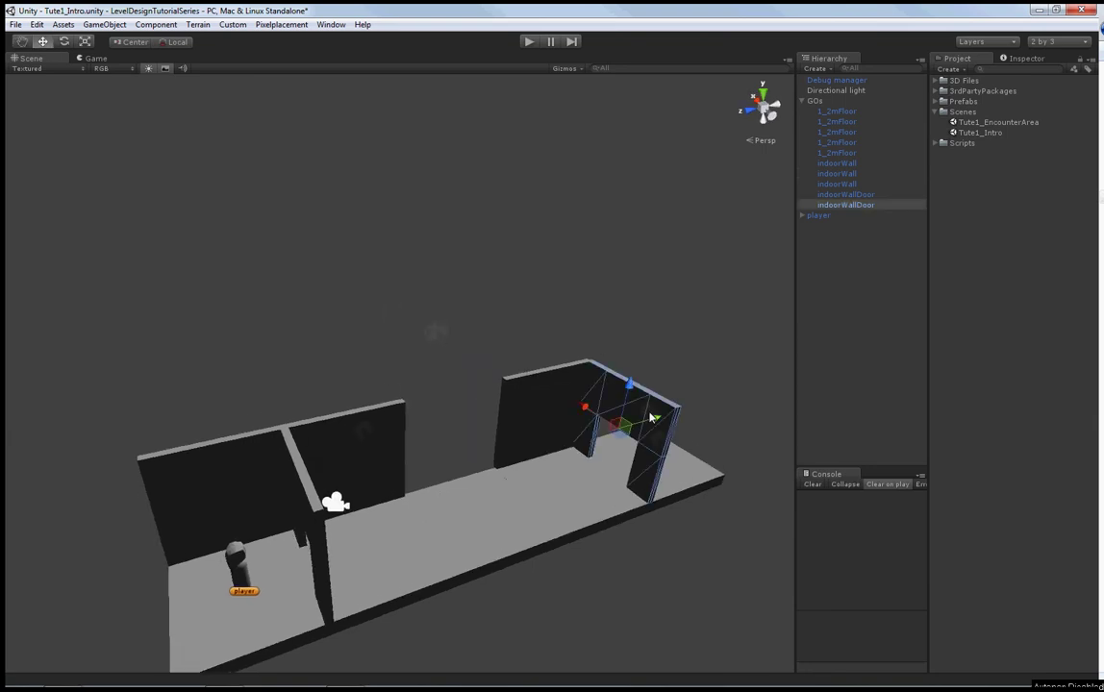
pyautogui.click(552, 414)
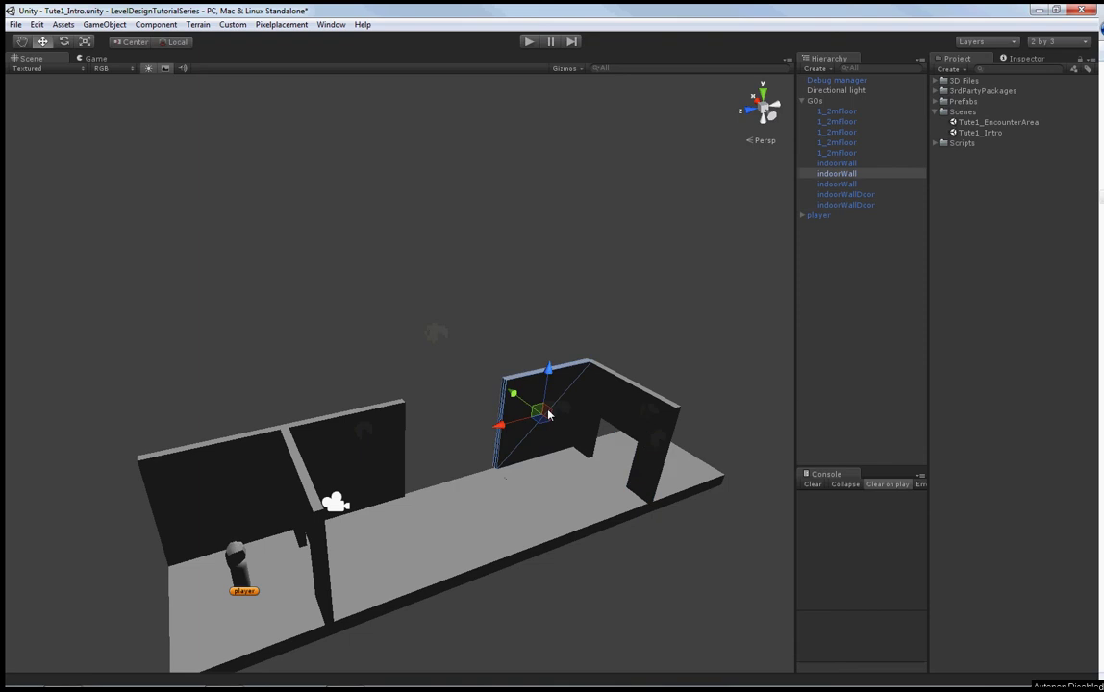
pyautogui.click(568, 489)
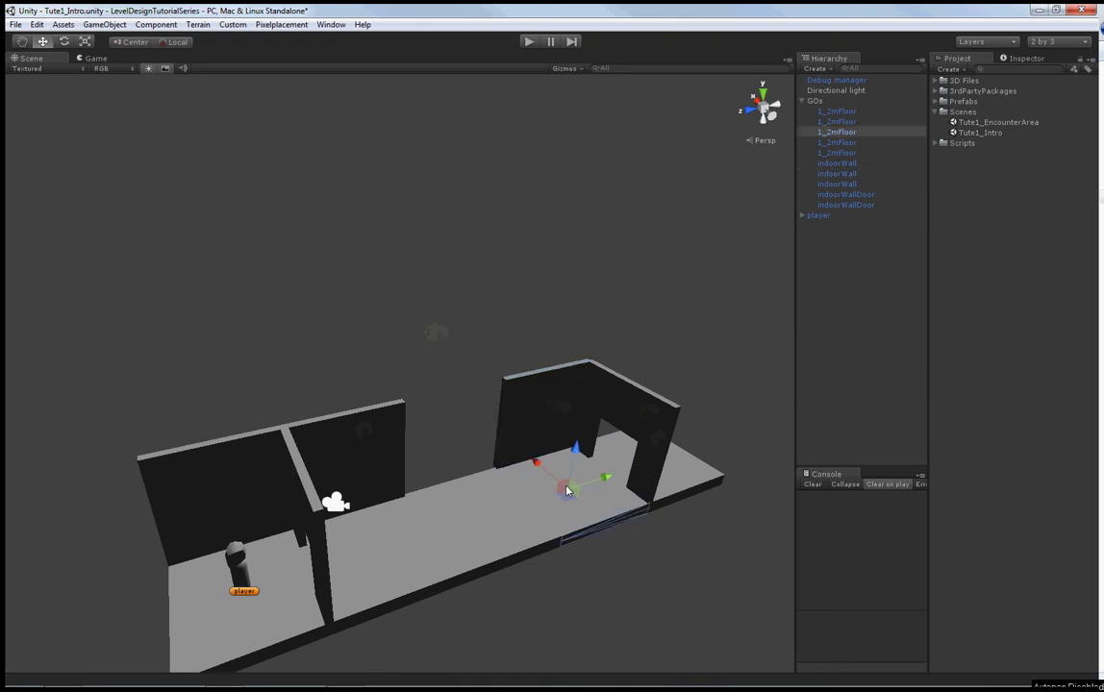
pyautogui.click(567, 556)
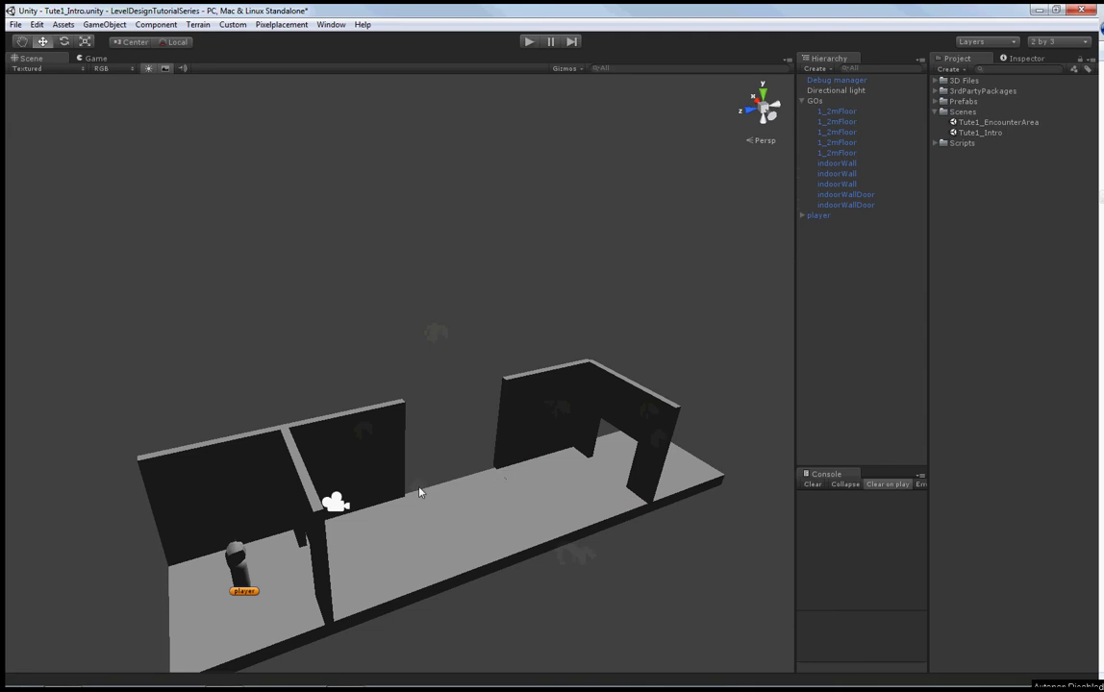
# Duplicate the corridor's first side wall and vertex-snap the copy into the gap to close the side
pyautogui.click(365, 445)
pyautogui.hotkey('ctrl', 'd')
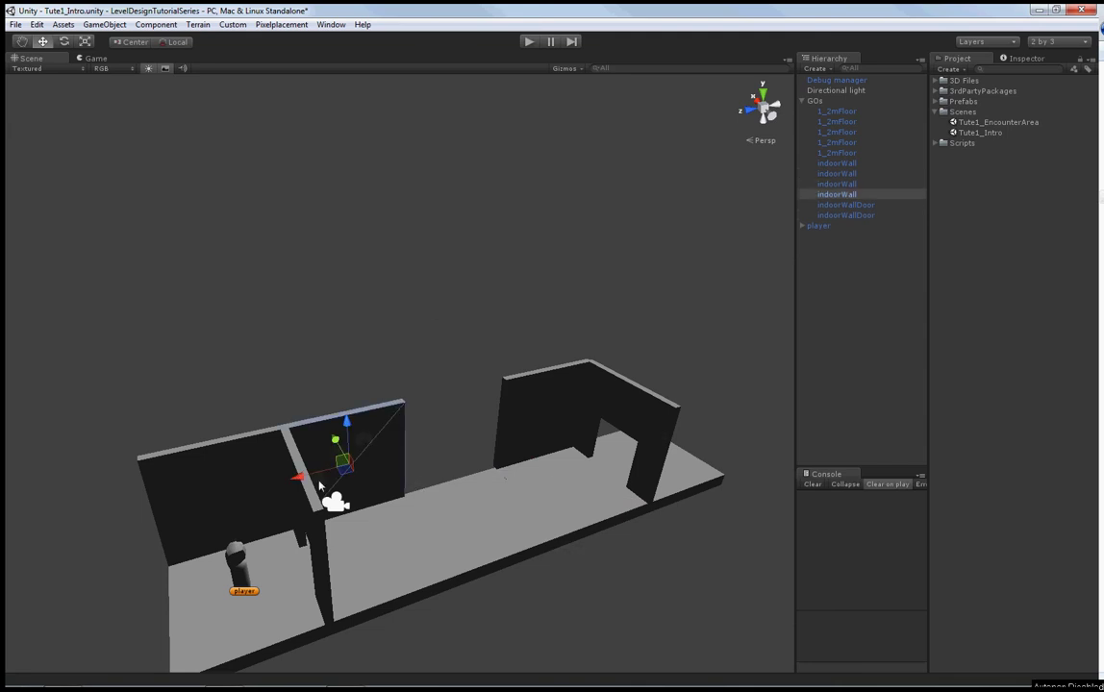
pyautogui.moveTo(300, 475); pyautogui.dragTo(408, 432)
pyautogui.press('w')
pyautogui.moveTo(407, 416)
pyautogui.mouseDown(button='right')
pyautogui.moveTo(397, 367)
pyautogui.moveTo(416, 401)
pyautogui.mouseUp(button='right')
pyautogui.press('v')
pyautogui.moveTo(430, 486); pyautogui.dragTo(420, 482)
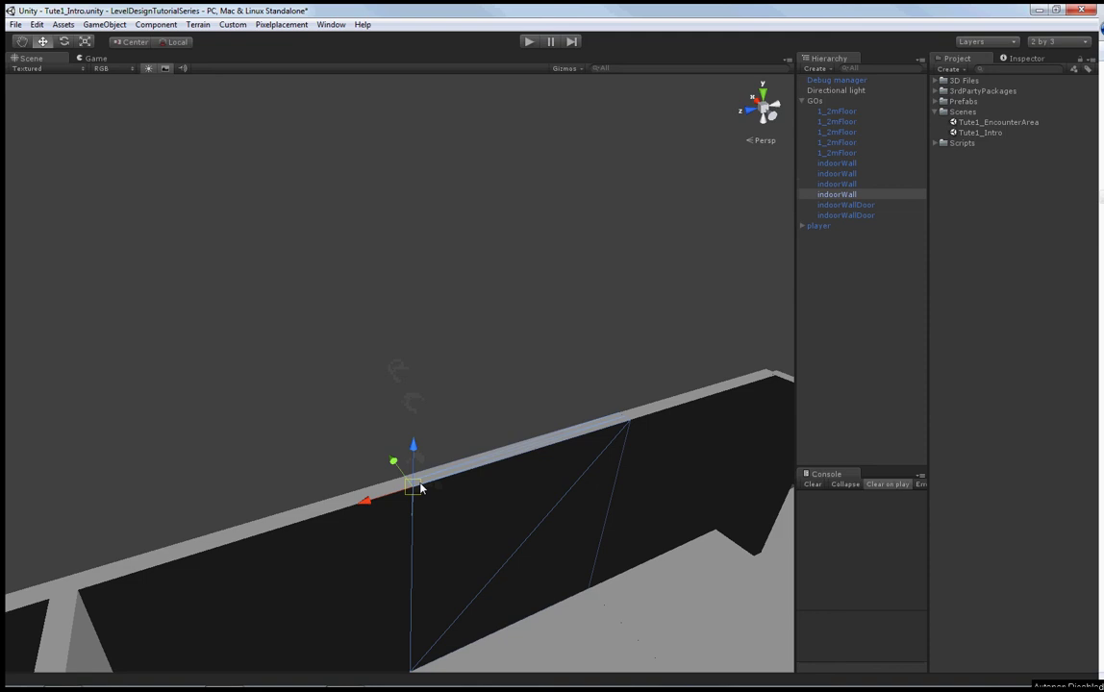
pyautogui.click(522, 334)
pyautogui.press('s')
pyautogui.moveTo(522, 334); pyautogui.dragTo(511, 386, button='right')
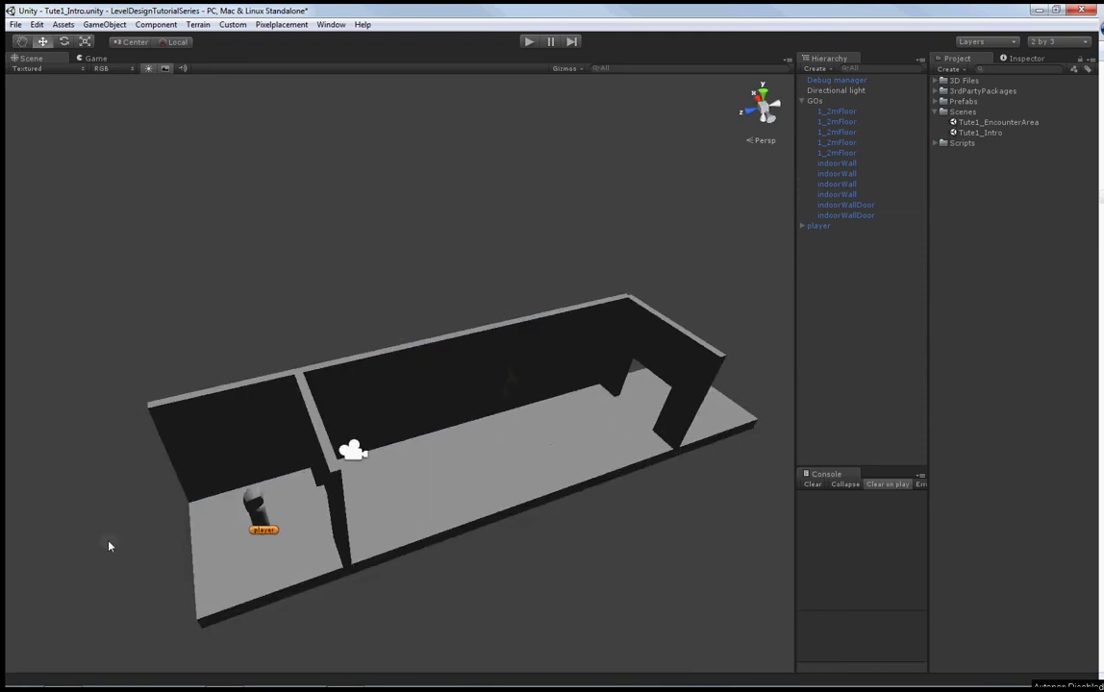
# Replace the middle side wall with a duplicate of the end doorway wall, turned parallel to the corridor and vertex-snapped into the gap
pyautogui.click(478, 392)
pyautogui.press('Delete')
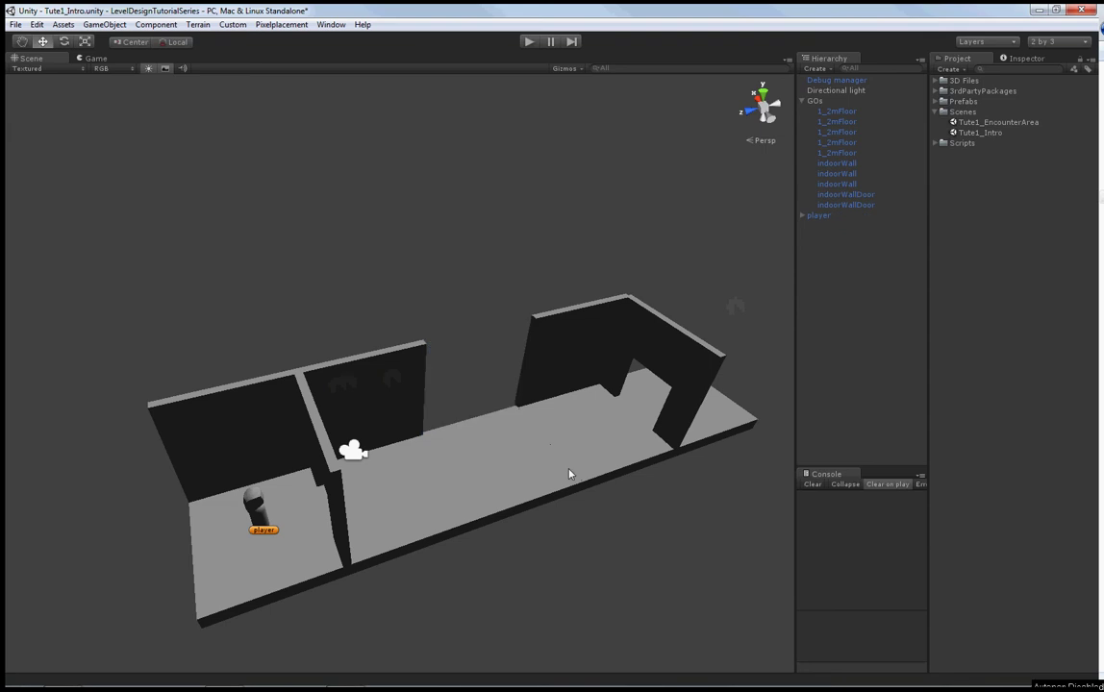
pyautogui.click(632, 356)
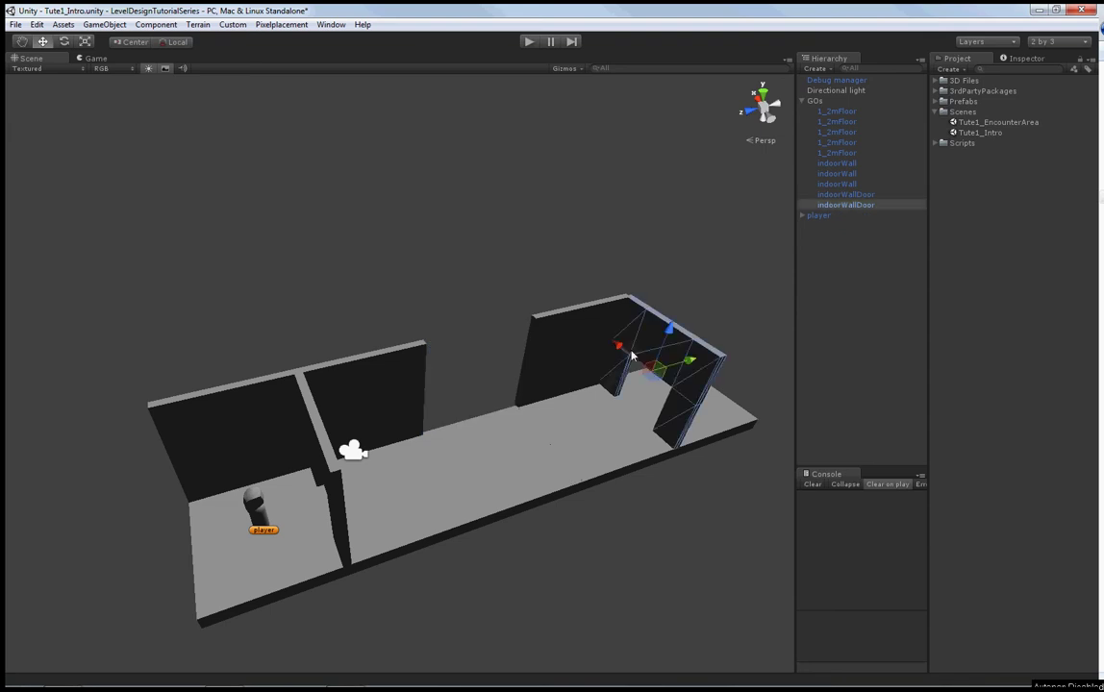
pyautogui.hotkey('ctrl', 'd')
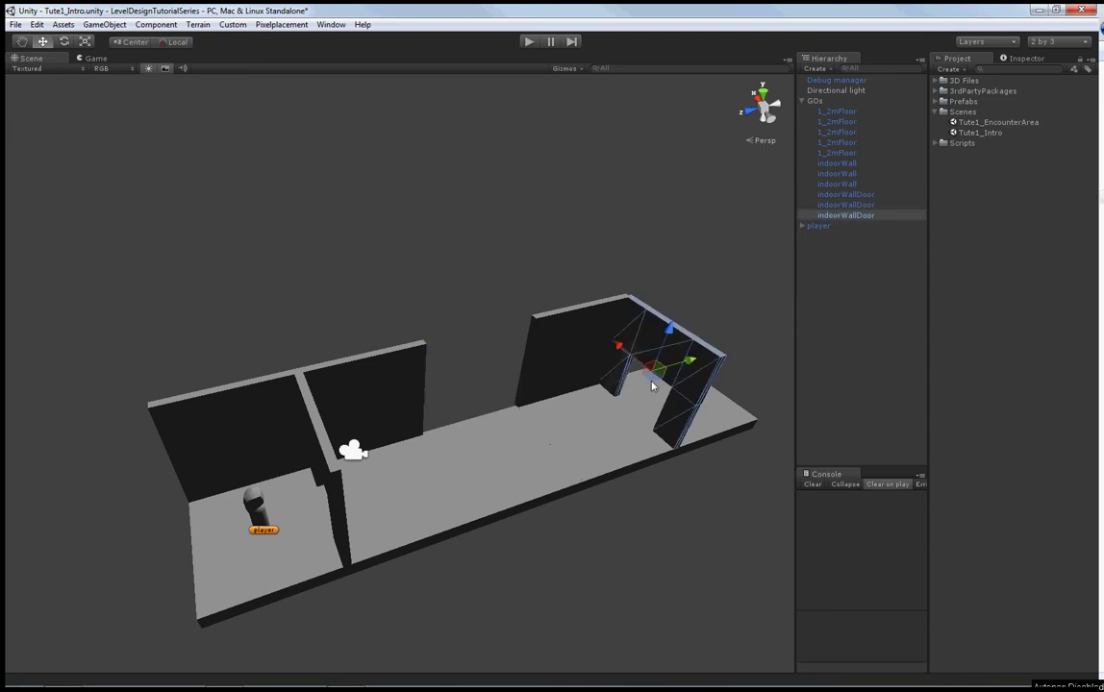
pyautogui.moveTo(652, 382); pyautogui.dragTo(603, 442)
pyautogui.press('e')
pyautogui.moveTo(537, 408)
pyautogui.mouseDown(button='right')
pyautogui.moveTo(549, 358)
pyautogui.moveTo(520, 420)
pyautogui.mouseUp(button='right')
pyautogui.press('w')
pyautogui.press('w')
pyautogui.press('v')
pyautogui.moveTo(540, 421); pyautogui.dragTo(478, 397)
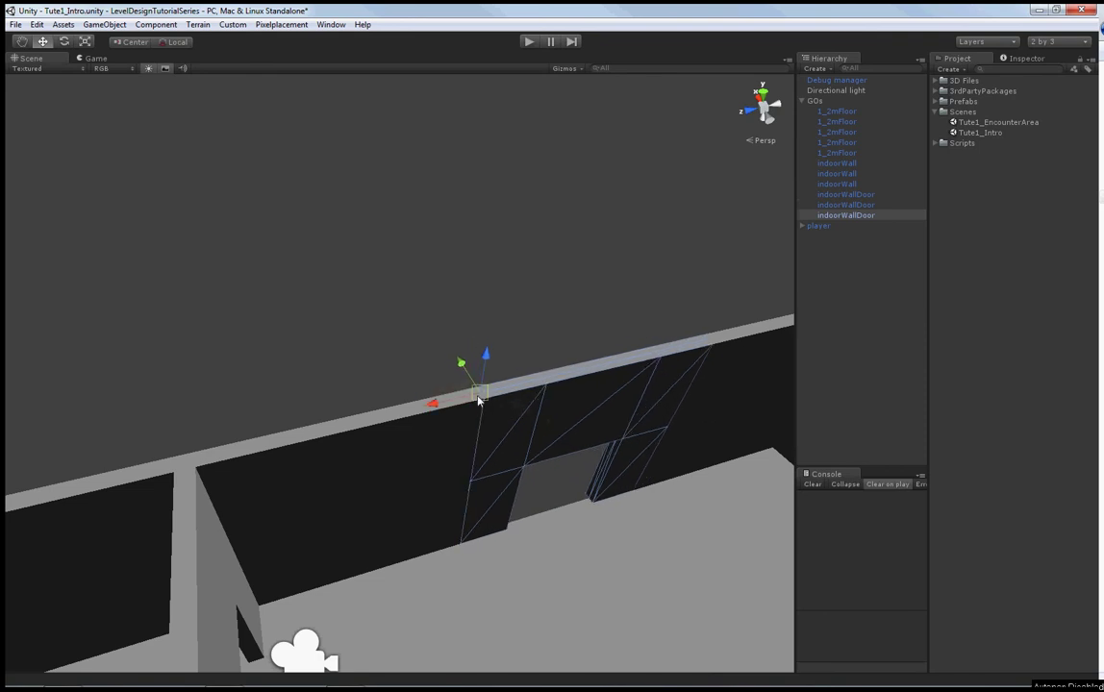
# Duplicate the corridor's middle floor tile and vertex-snap the copy just outside the side doorway
pyautogui.click(333, 375)
pyautogui.press('s')
pyautogui.moveTo(332, 375); pyautogui.dragTo(636, 421, button='right')
pyautogui.click(429, 438)
pyautogui.press('a')
pyautogui.keyDown('alt'); pyautogui.moveTo(635, 421); pyautogui.dragTo(661, 429); pyautogui.keyUp('alt')
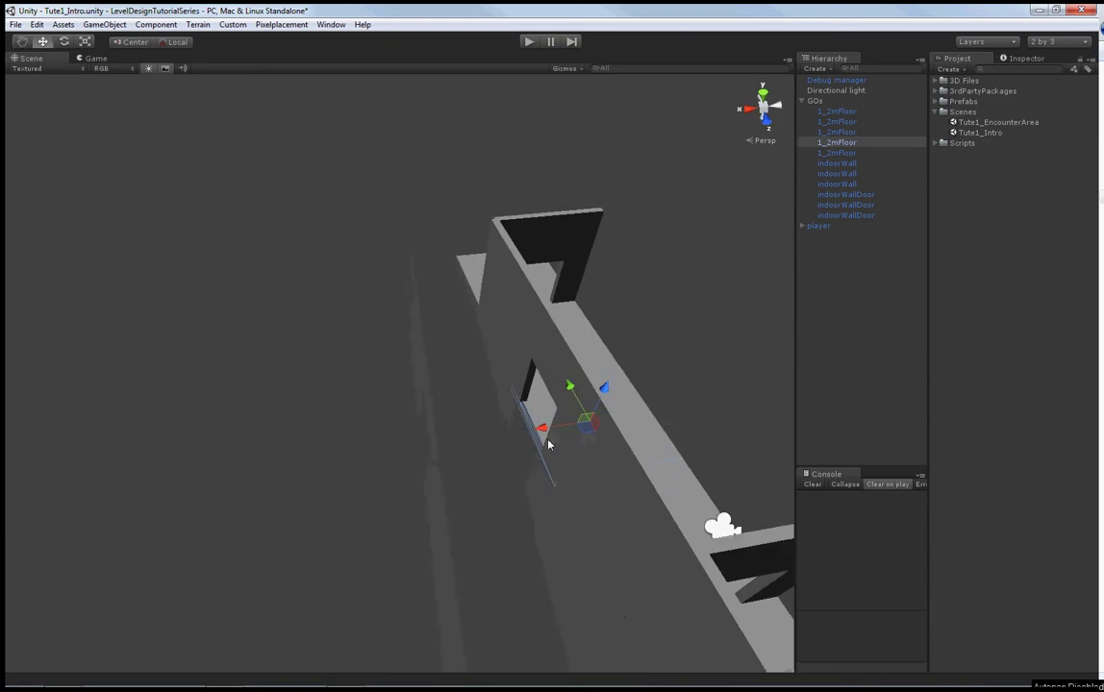
pyautogui.hotkey('ctrl', 'd')
pyautogui.moveTo(543, 435); pyautogui.dragTo(490, 488)
pyautogui.scroll(3, 490, 489)
pyautogui.press('v')
pyautogui.moveTo(577, 431); pyautogui.dragTo(586, 421)
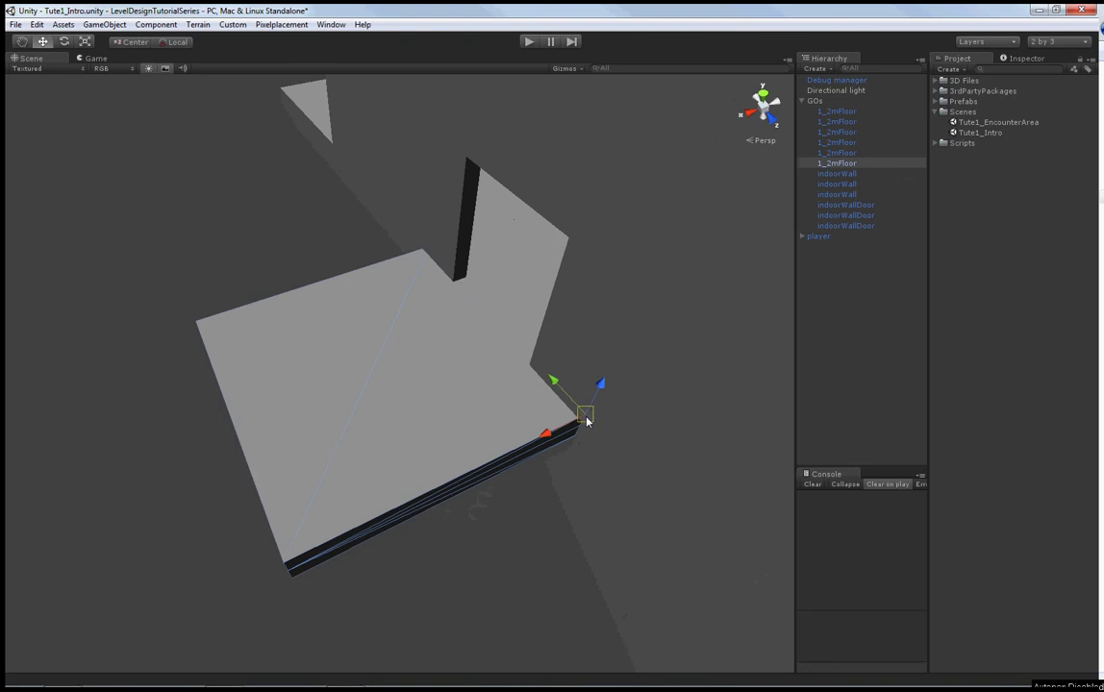
pyautogui.click(513, 586)
# Save the Tute1_Intro scene with the side doorway layout
pyautogui.scroll(-3, 509, 584)
pyautogui.keyDown('alt'); pyautogui.moveTo(498, 576); pyautogui.dragTo(182, 548); pyautogui.keyUp('alt')
pyautogui.moveTo(524, 427); pyautogui.dragTo(550, 494, button='right')
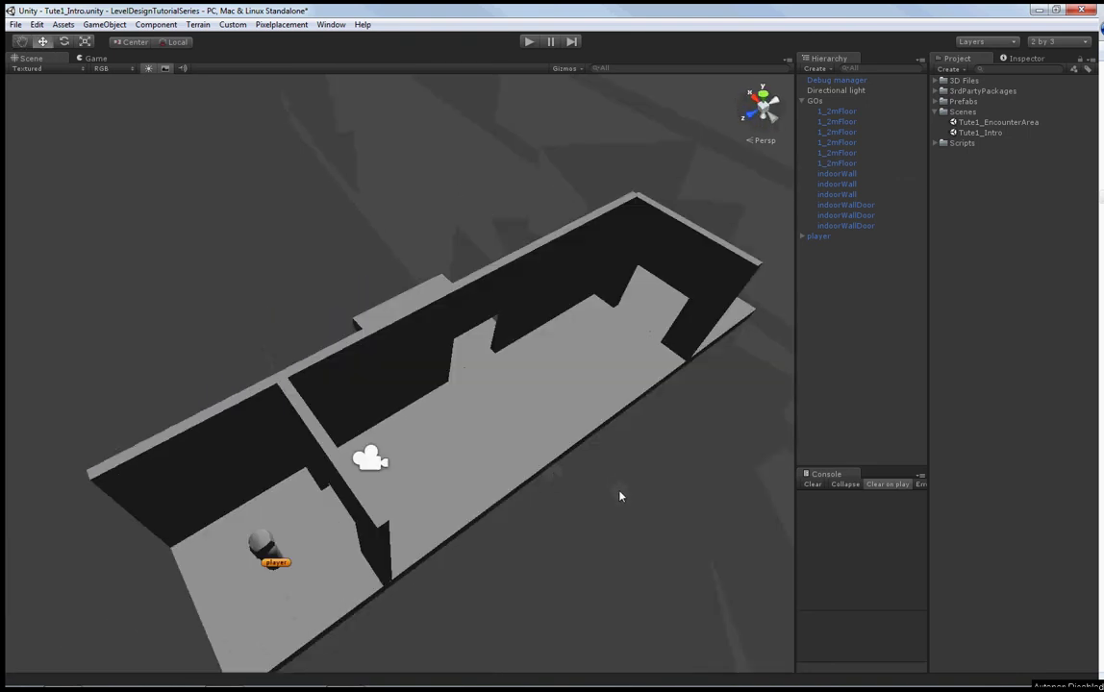
pyautogui.hotkey('ctrl', 's')
# Delete the side doorway wall together with the floor tile outside it
pyautogui.keyDown('alt'); pyautogui.moveTo(615, 478); pyautogui.dragTo(525, 452); pyautogui.keyUp('alt')
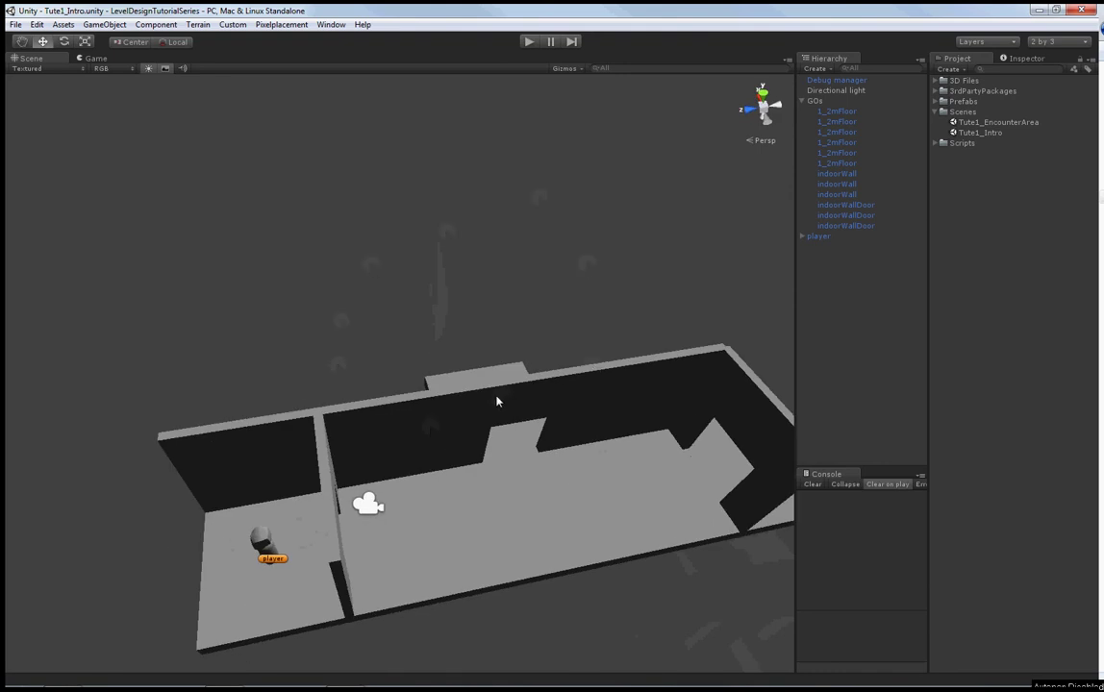
pyautogui.moveTo(441, 334); pyautogui.dragTo(485, 334, button='right')
pyautogui.press('w')
pyautogui.scroll(-3, 486, 334)
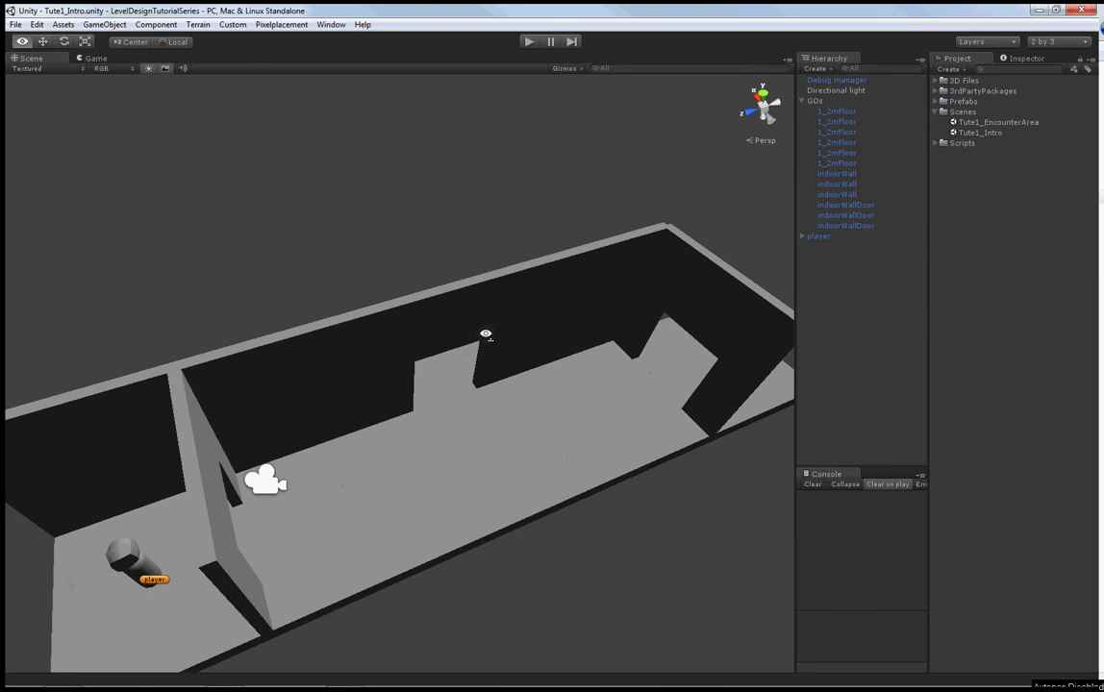
pyautogui.click(468, 309)
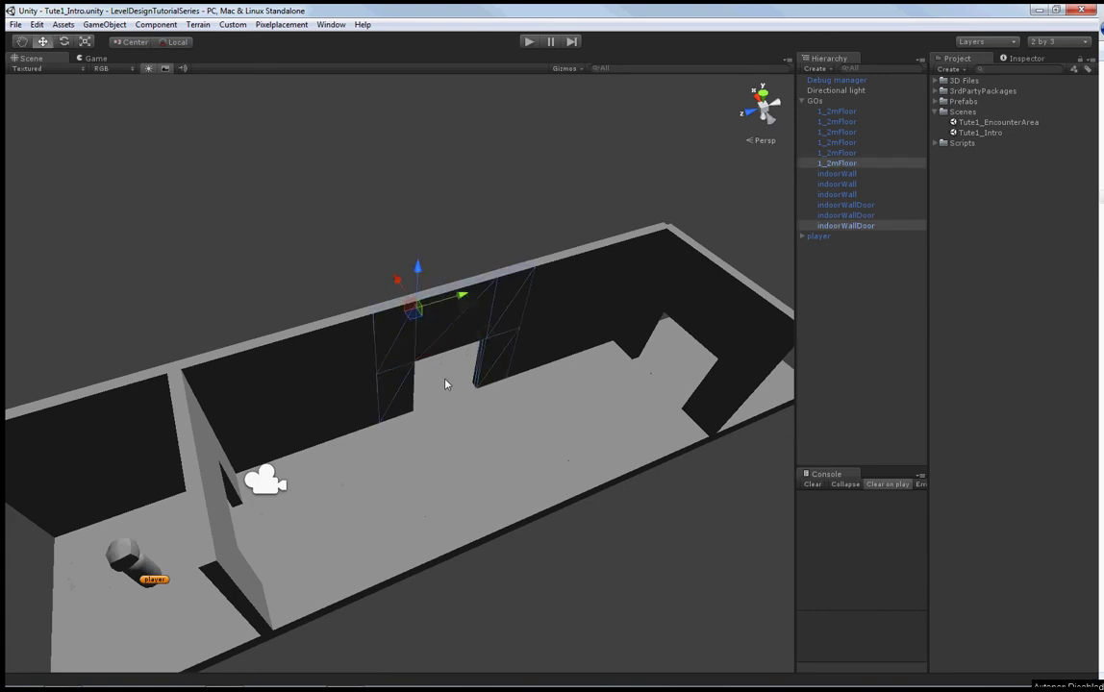
pyautogui.press('Delete')
pyautogui.moveTo(572, 425); pyautogui.dragTo(535, 413, button='right')
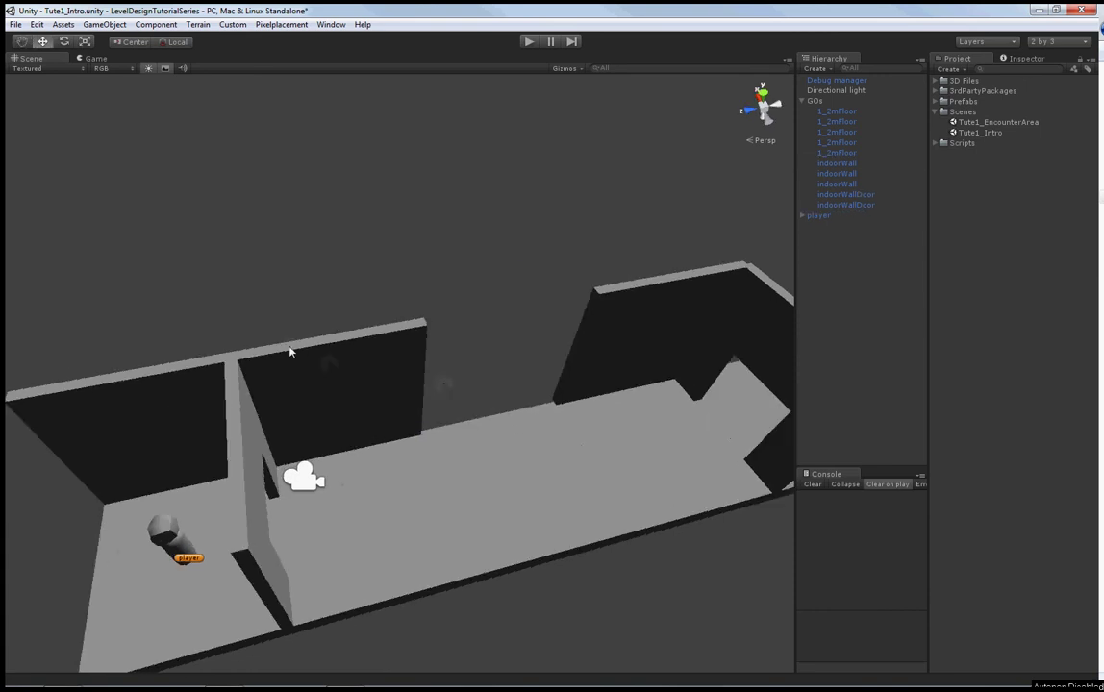
# Delete the corridor's floor tiles, side walls and far doorway wall beyond the first room, keeping one floor tile, one wall and one doorway wall
pyautogui.click(289, 348)
pyautogui.keyDown('shift'); pyautogui.click(414, 525); pyautogui.keyUp('shift')
pyautogui.keyDown('shift'); pyautogui.click(528, 475); pyautogui.keyUp('shift')
pyautogui.keyDown('shift'); pyautogui.click(650, 461); pyautogui.keyUp('shift')
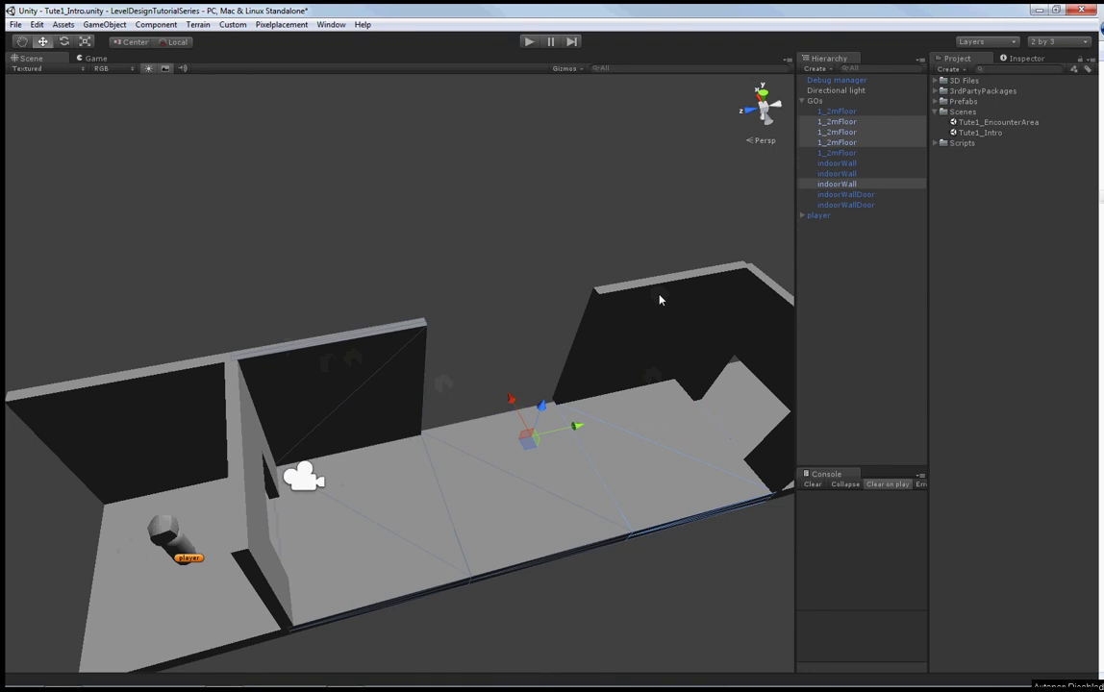
pyautogui.keyDown('shift'); pyautogui.click(660, 298); pyautogui.keyUp('shift')
pyautogui.keyDown('shift'); pyautogui.click(729, 338); pyautogui.keyUp('shift')
pyautogui.press('Delete')
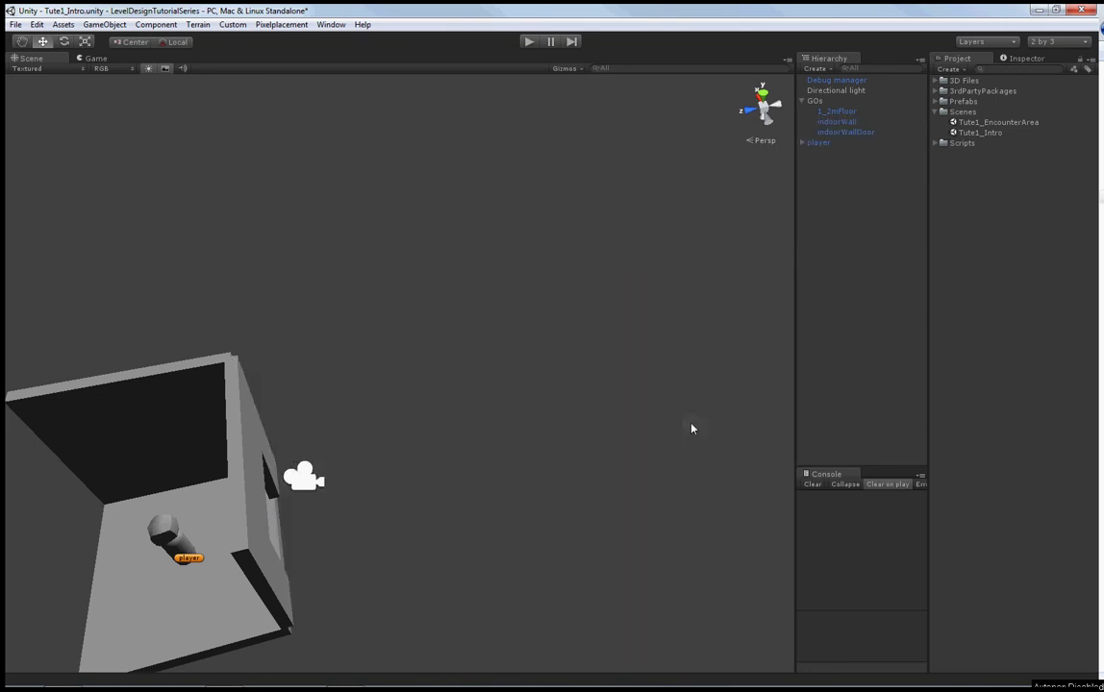
# Move the remaining doorway wall and plain wall away from the floor tile so the three modular pieces stand apart
pyautogui.keyDown('alt'); pyautogui.moveTo(356, 443); pyautogui.dragTo(526, 438); pyautogui.keyUp('alt')
pyautogui.click(436, 430)
pyautogui.click(384, 441)
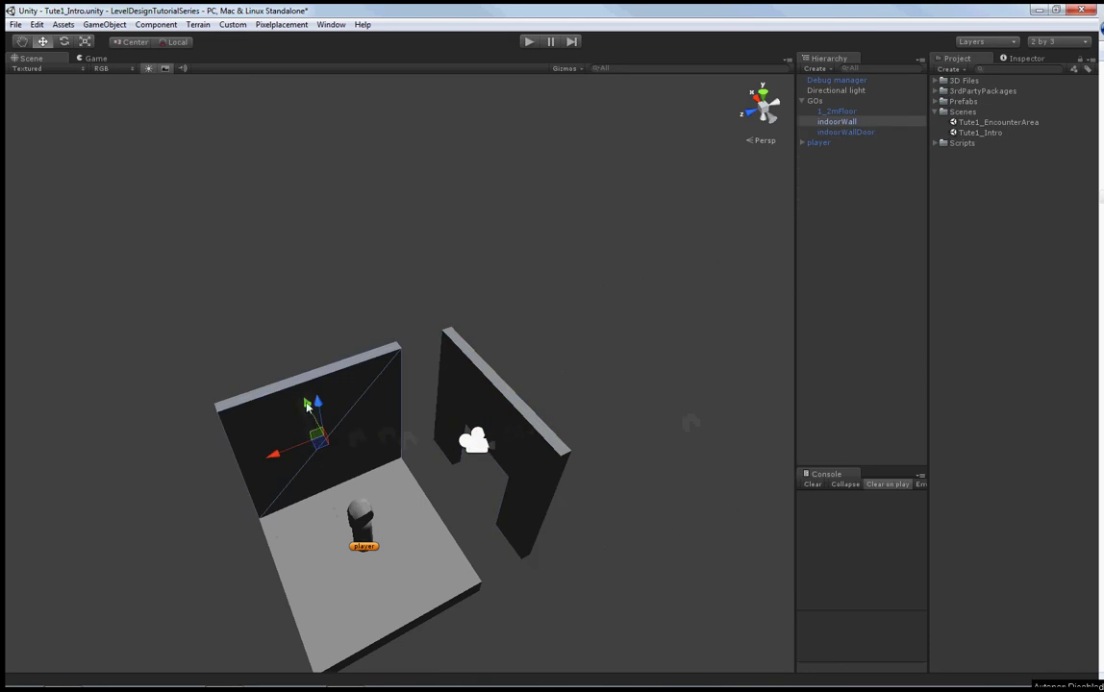
pyautogui.keyDown('alt'); pyautogui.moveTo(263, 372); pyautogui.dragTo(286, 410); pyautogui.keyUp('alt')
pyautogui.moveTo(450, 423)
pyautogui.mouseDown(button='right')
pyautogui.moveTo(470, 505)
pyautogui.moveTo(442, 435)
pyautogui.mouseUp(button='right')
pyautogui.press('w')
pyautogui.click(444, 345)
pyautogui.keyDown('alt'); pyautogui.moveTo(444, 359); pyautogui.dragTo(443, 363); pyautogui.keyUp('alt')
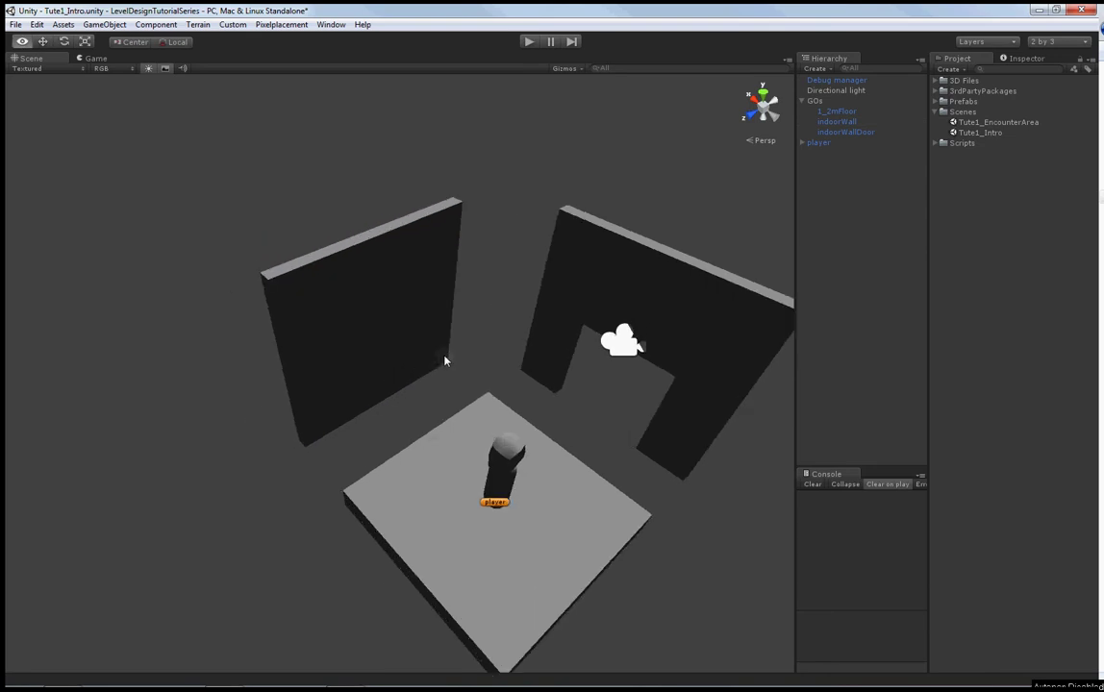
pyautogui.click(441, 361)
pyautogui.click(474, 356)
pyautogui.click(423, 332)
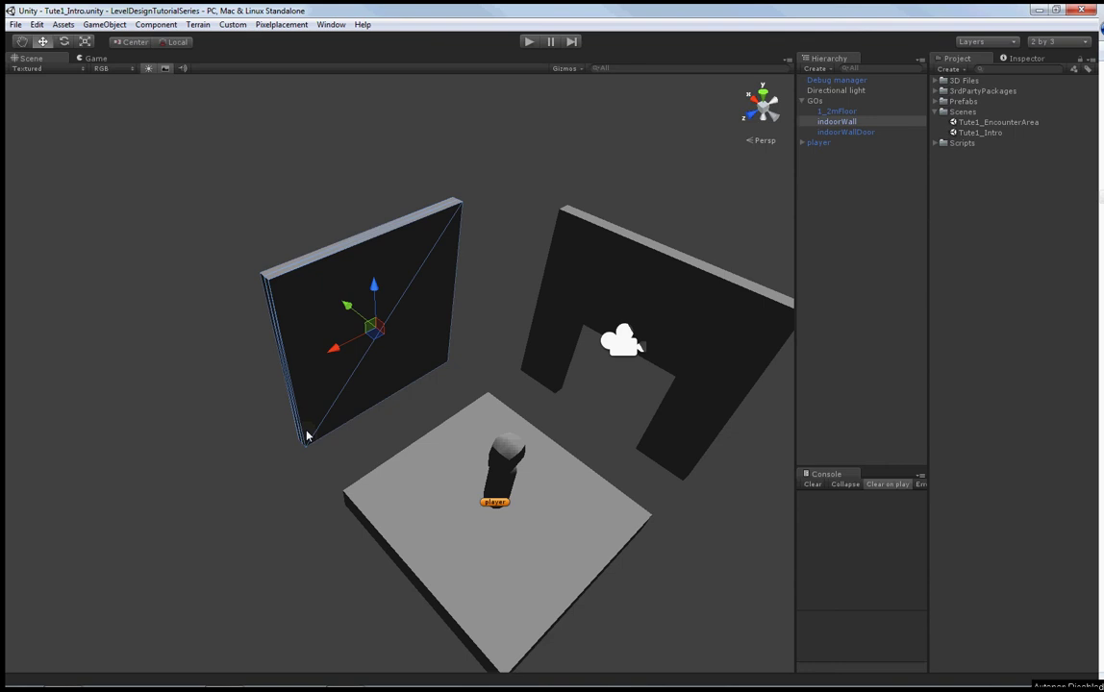
pyautogui.click(259, 478)
pyautogui.keyDown('alt'); pyautogui.moveTo(260, 478); pyautogui.dragTo(343, 450); pyautogui.keyUp('alt')
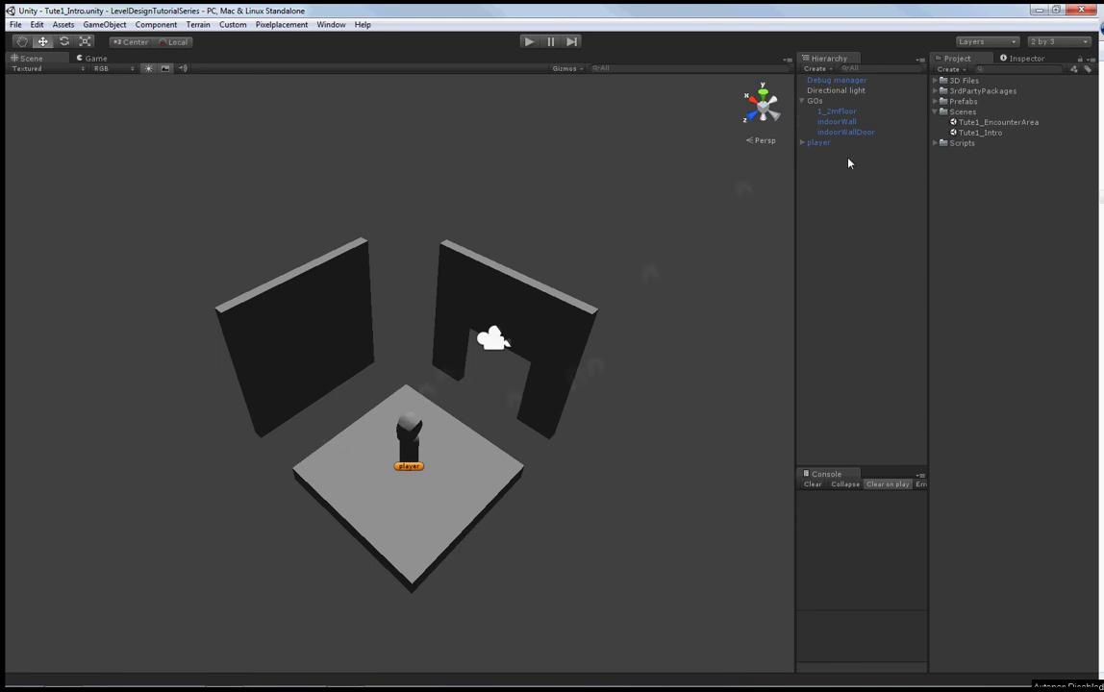
# Open the Tute1_EncounterArea scene and survey its overall layout of rooms and corridors
pyautogui.doubleClick(1000, 122)
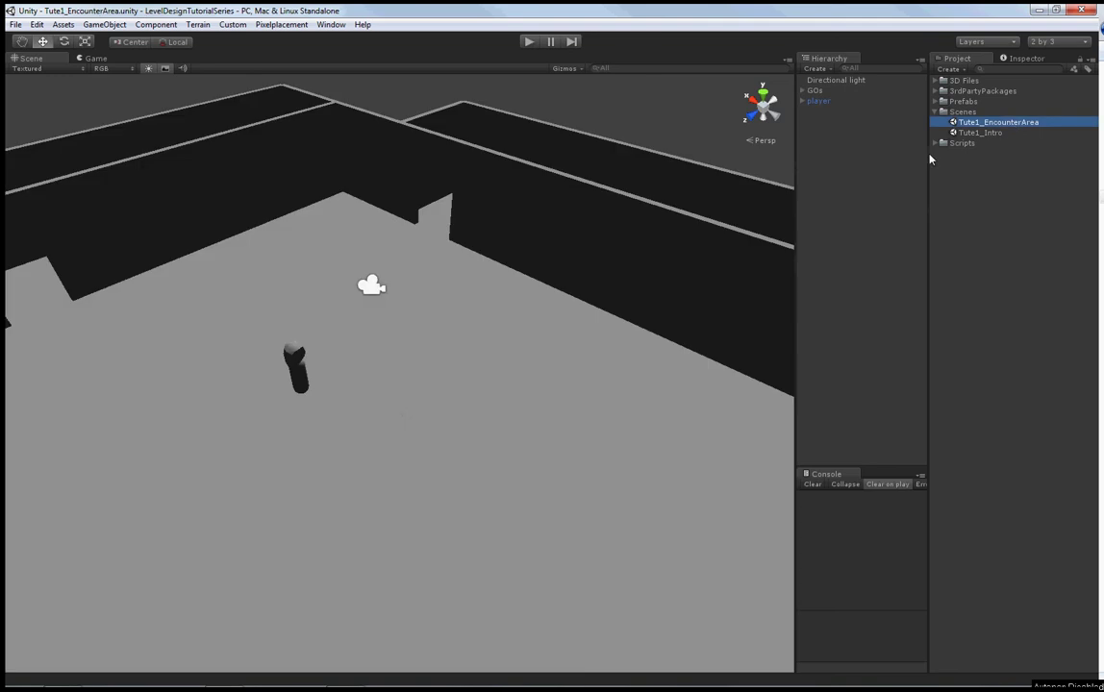
pyautogui.scroll(-10, 569, 340)
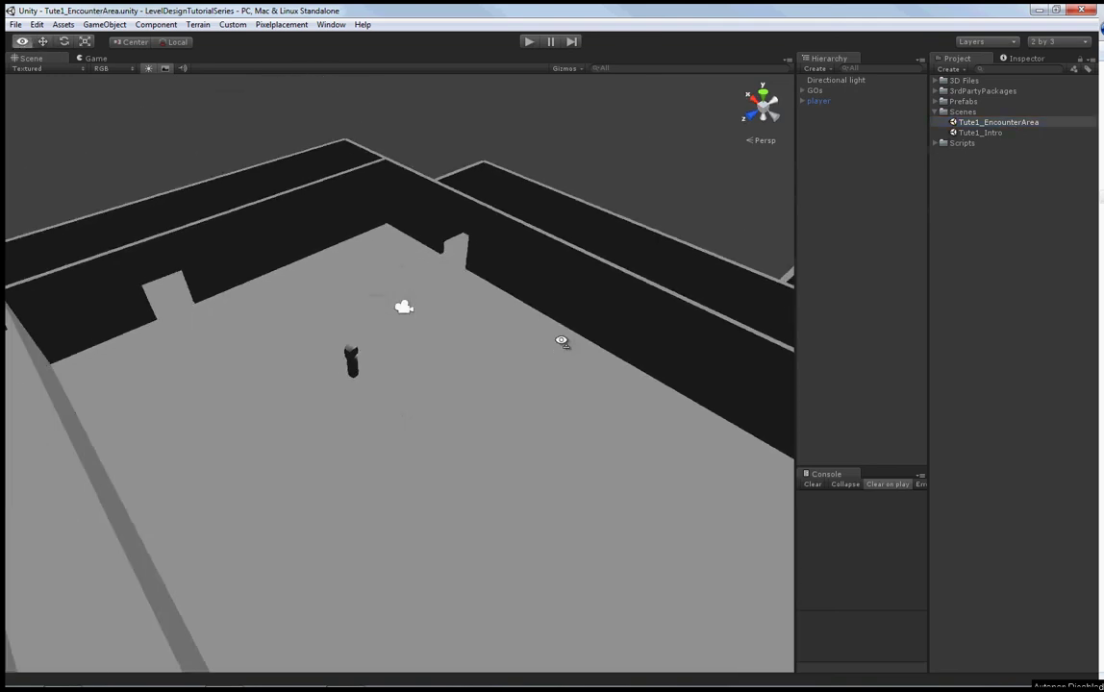
pyautogui.scroll(-5, 562, 341)
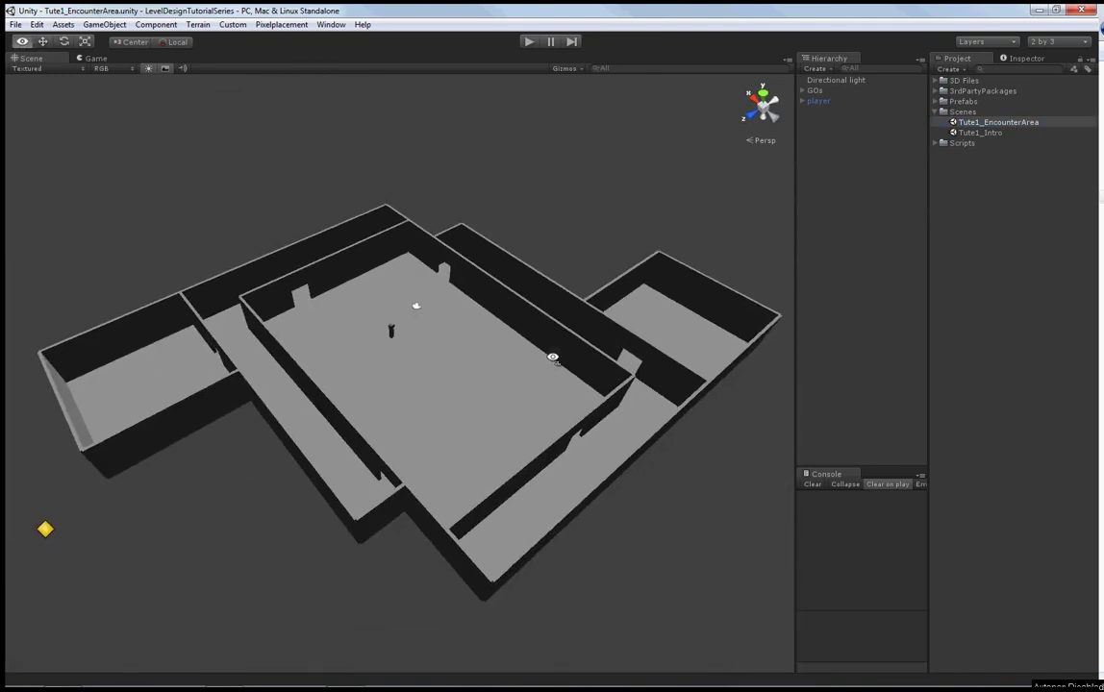
pyautogui.scroll(2, 557, 357)
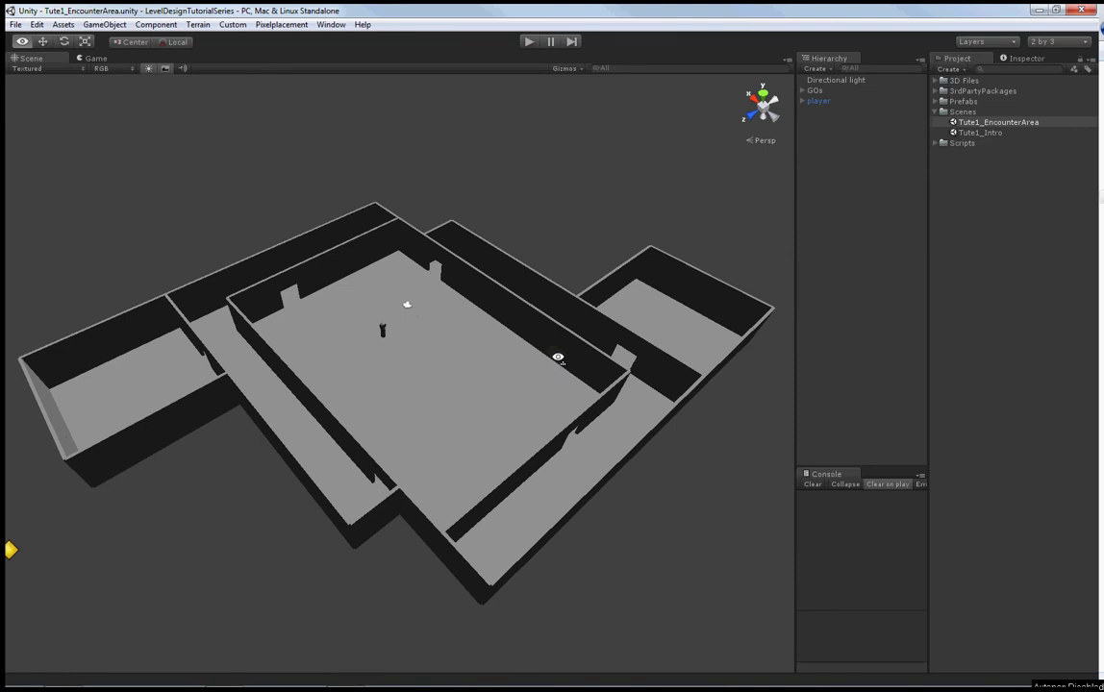
pyautogui.scroll(-2, 556, 358)
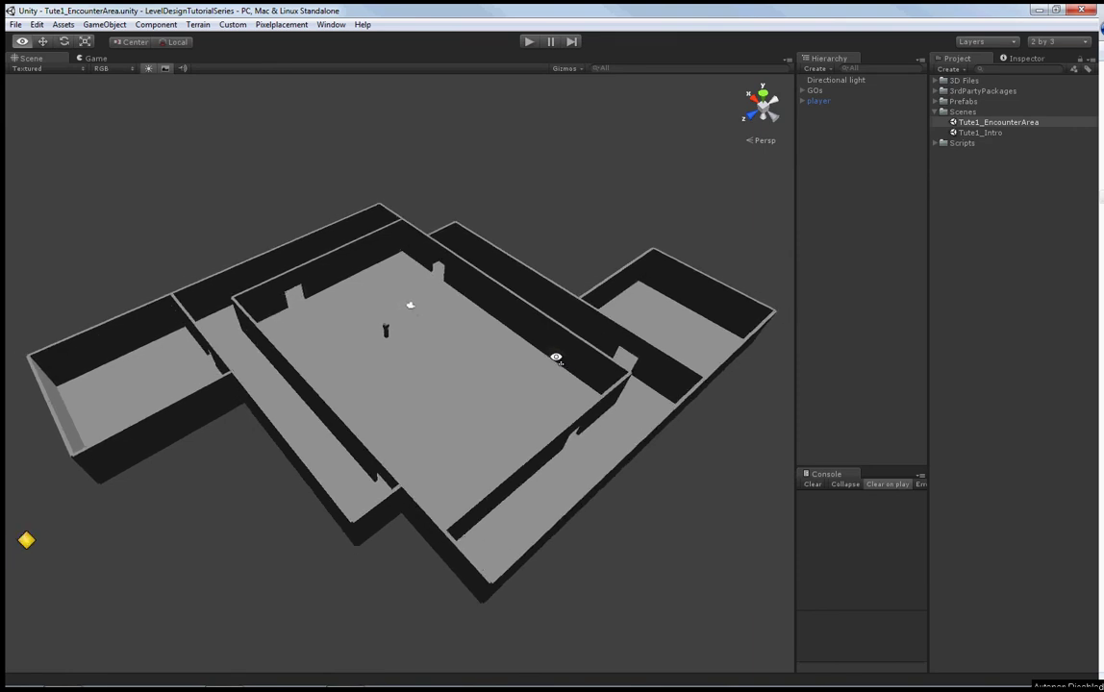
pyautogui.scroll(2, 556, 358)
pyautogui.press('w')
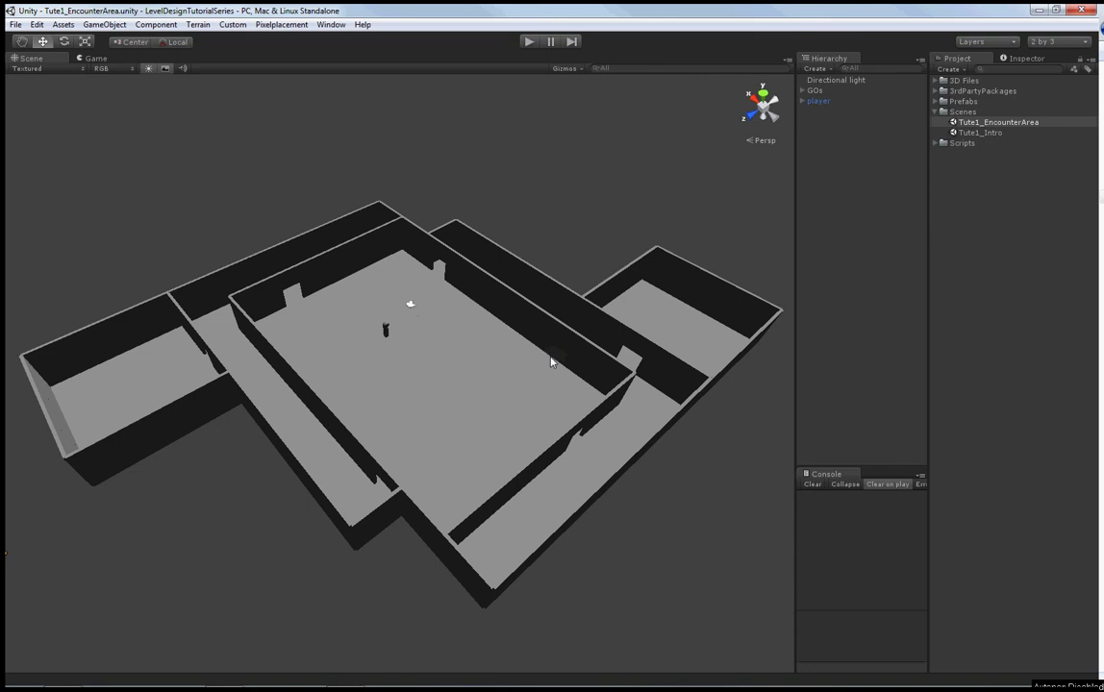
pyautogui.keyDown('alt'); pyautogui.moveTo(487, 435); pyautogui.dragTo(447, 422); pyautogui.keyUp('alt')
pyautogui.scroll(2, 472, 456)
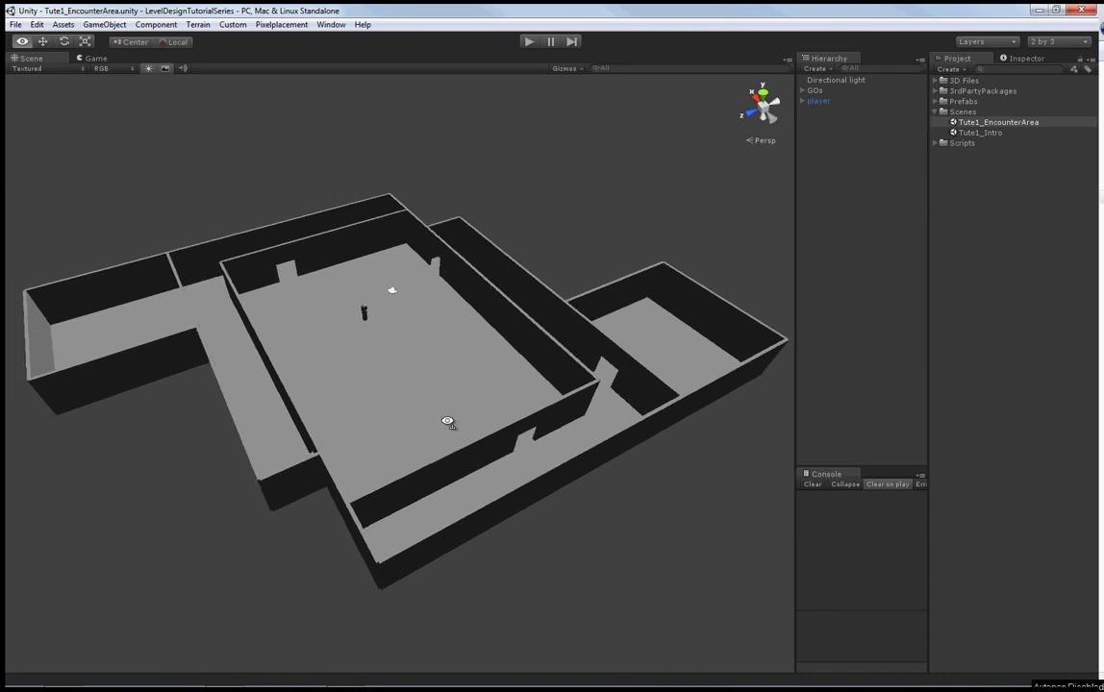
pyautogui.scroll(5, 447, 421)
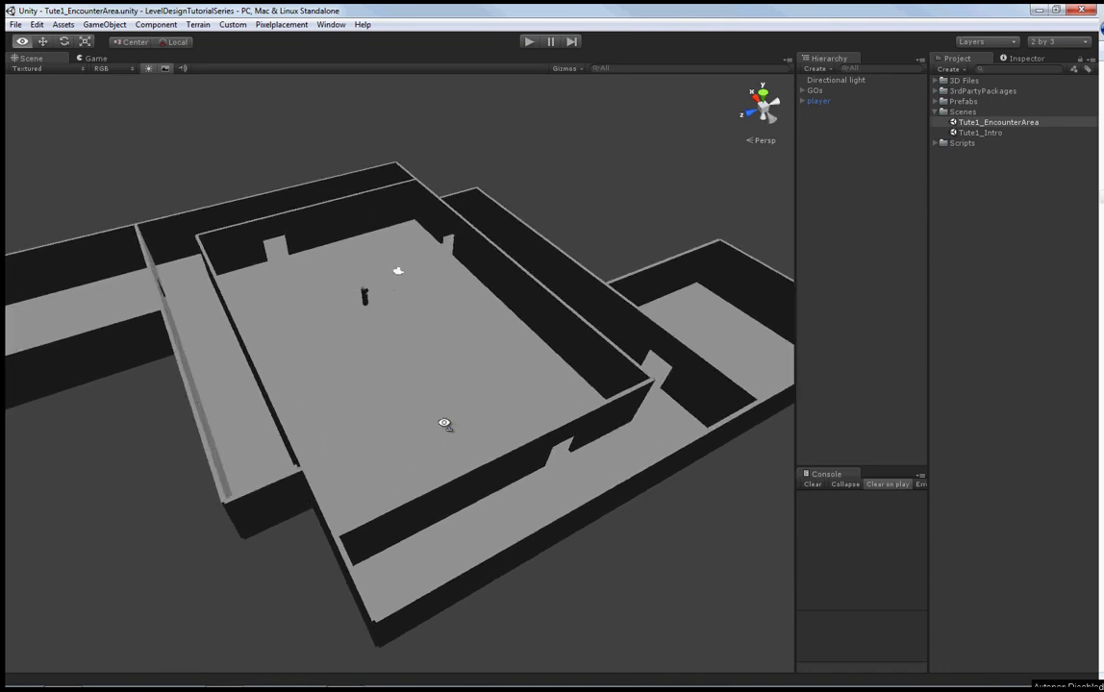
pyautogui.scroll(-6, 444, 424)
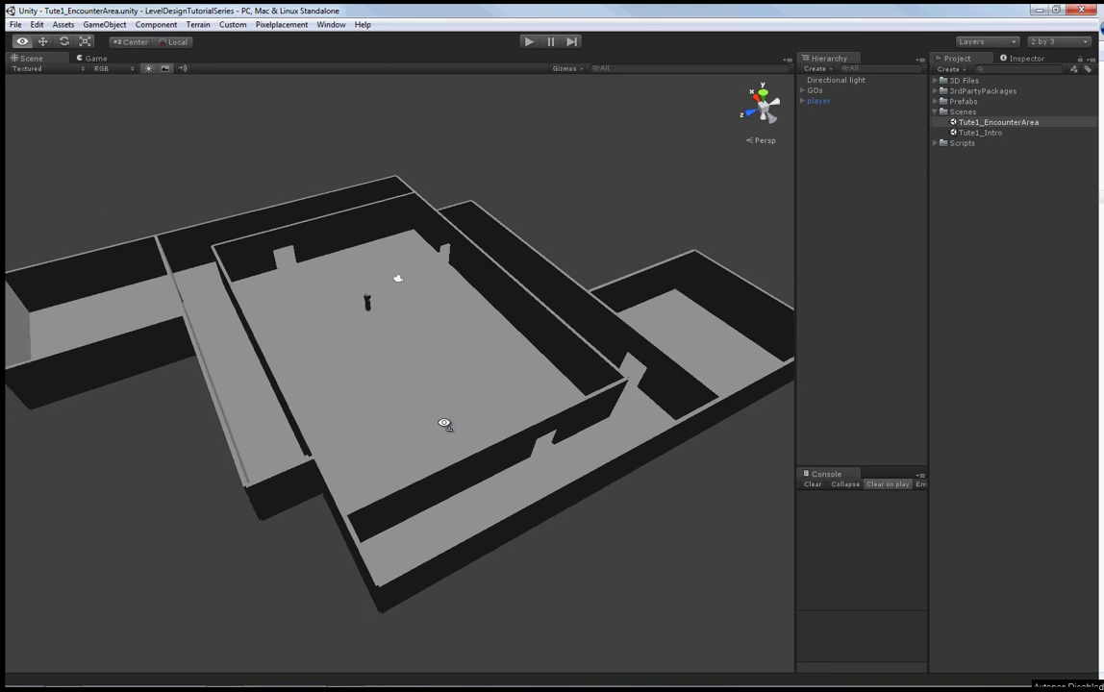
pyautogui.keyDown('alt'); pyautogui.moveTo(444, 424); pyautogui.dragTo(449, 425); pyautogui.keyUp('alt')
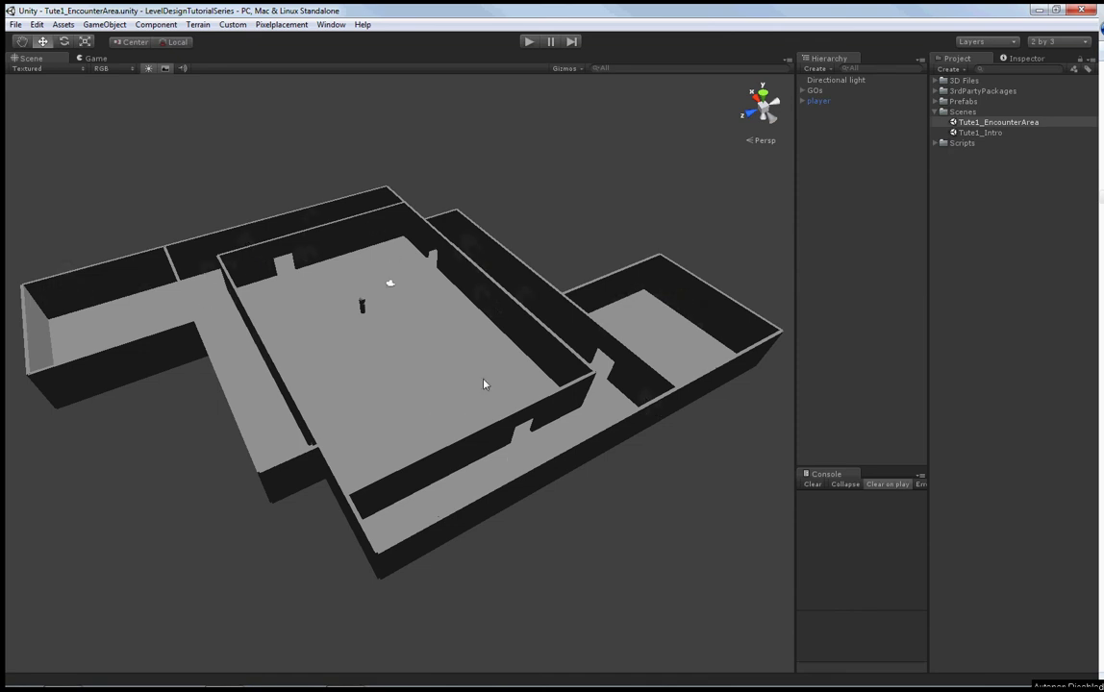
# Examine the doorway walls of the central room and the surrounding corridors from several sides
pyautogui.keyDown('alt'); pyautogui.moveTo(505, 411); pyautogui.dragTo(394, 320); pyautogui.keyUp('alt')
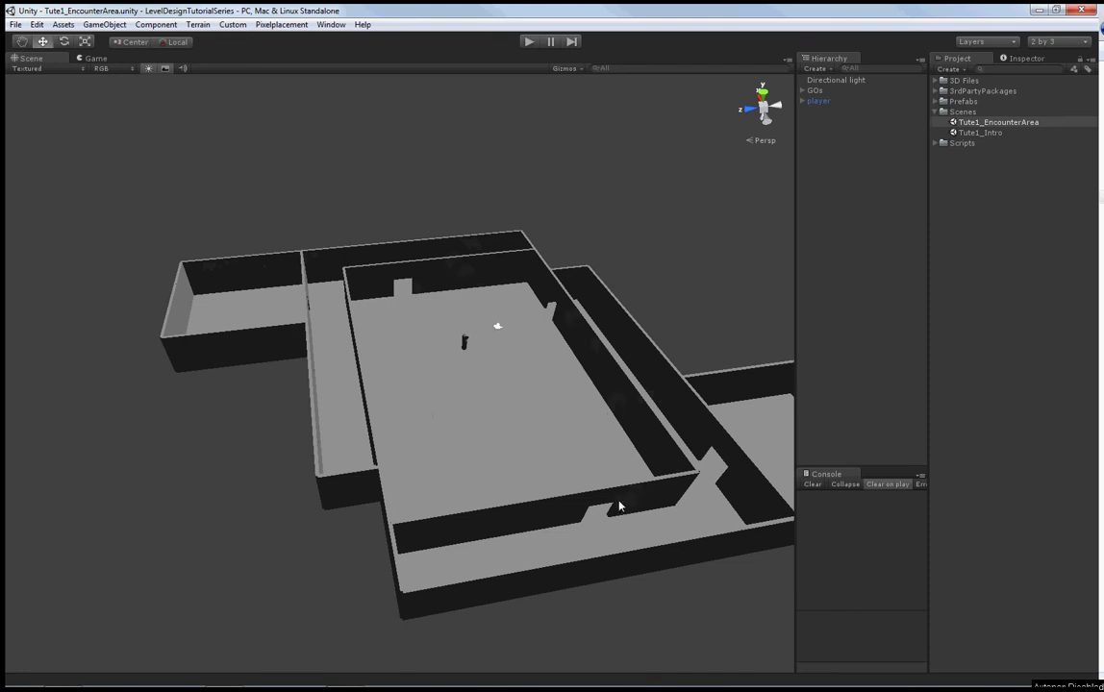
pyautogui.click(404, 272)
pyautogui.click(543, 290)
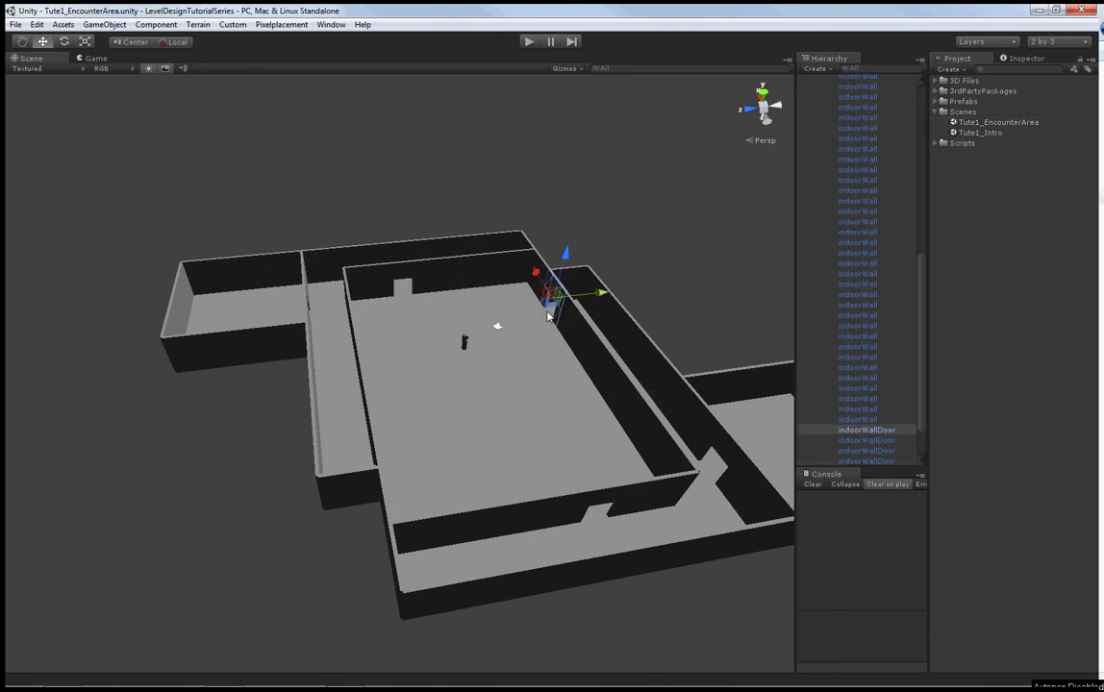
pyautogui.click(572, 469)
pyautogui.keyDown('alt'); pyautogui.moveTo(575, 428); pyautogui.dragTo(378, 461); pyautogui.keyUp('alt')
pyautogui.click(382, 456)
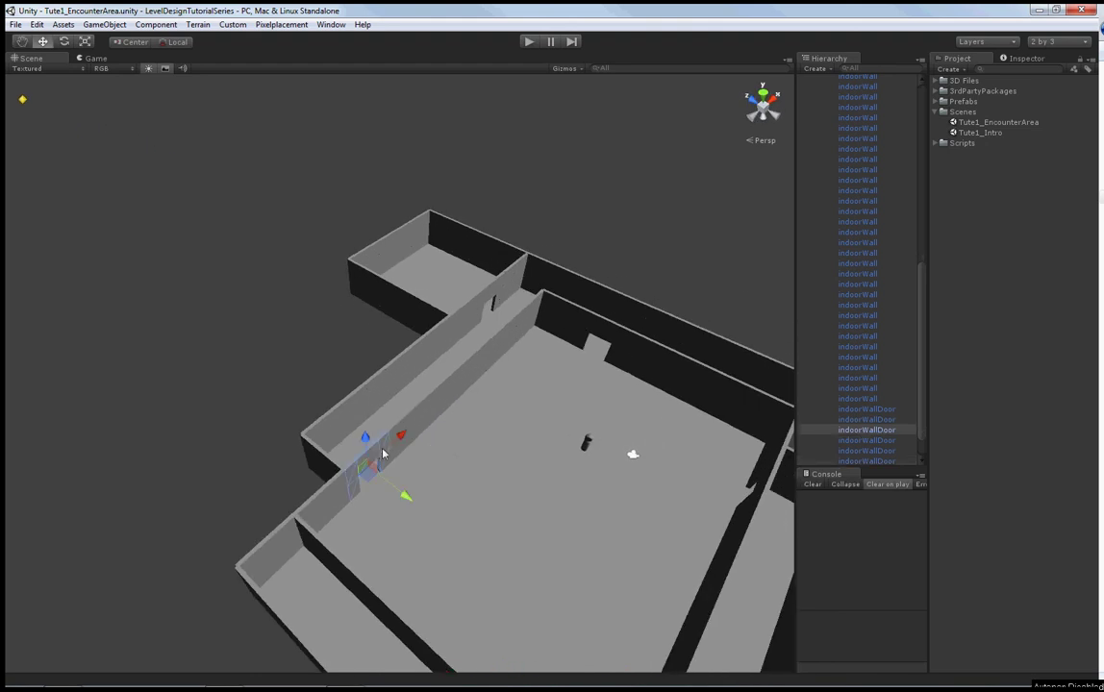
pyautogui.click(198, 471)
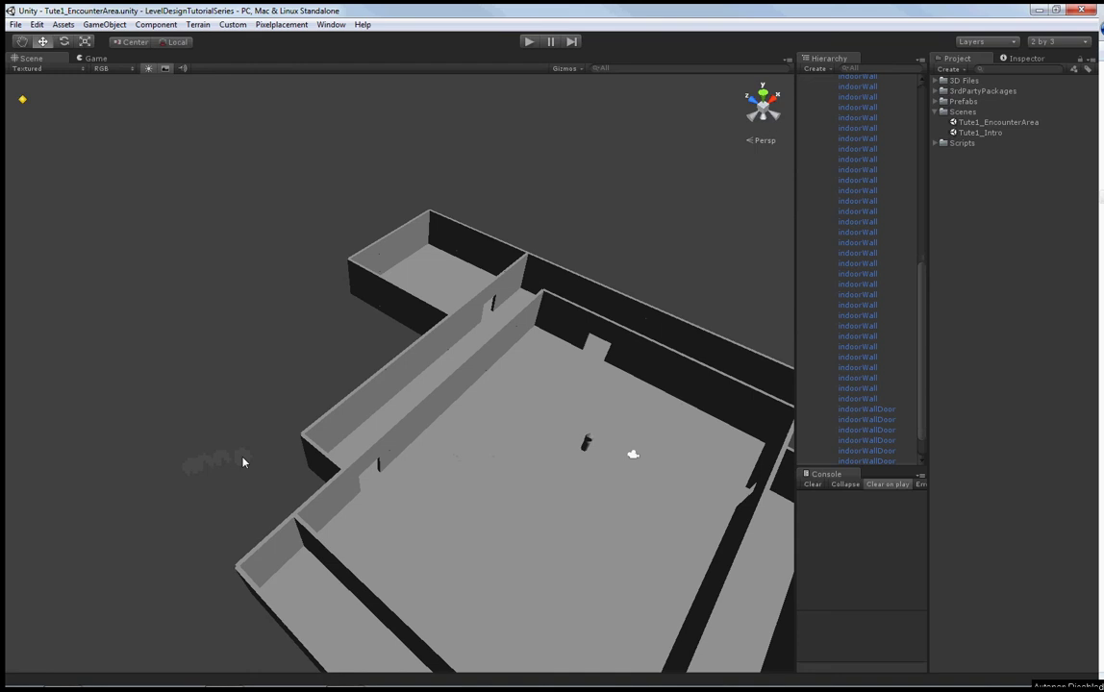
pyautogui.keyDown('alt'); pyautogui.moveTo(241, 458); pyautogui.dragTo(510, 487); pyautogui.keyUp('alt')
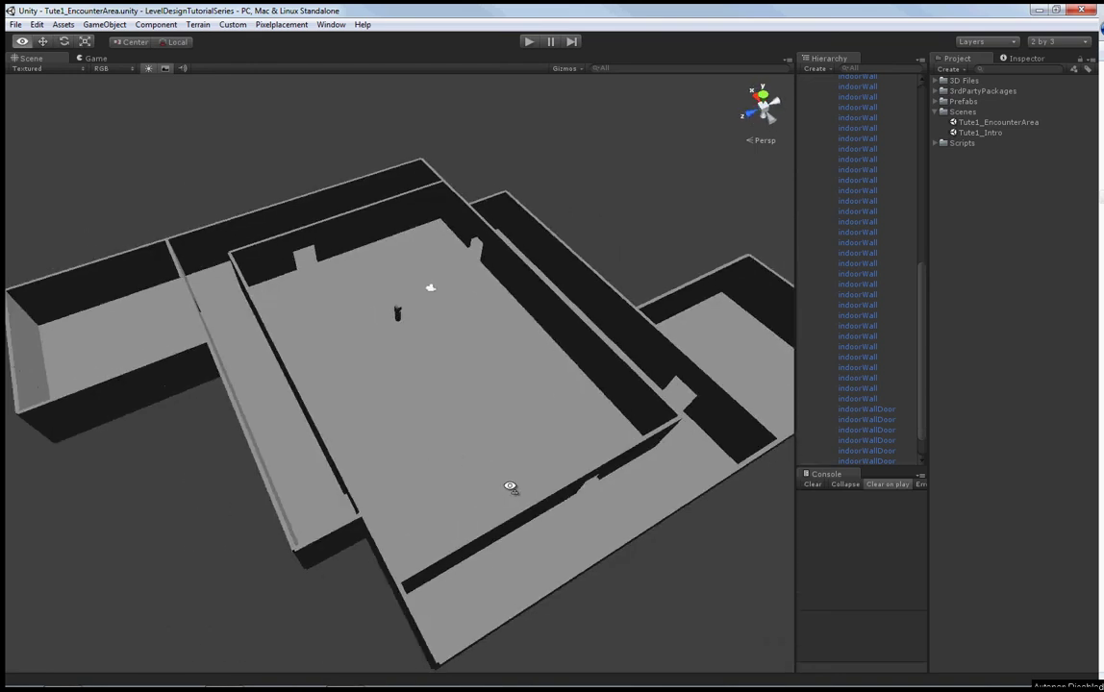
pyautogui.press('a')
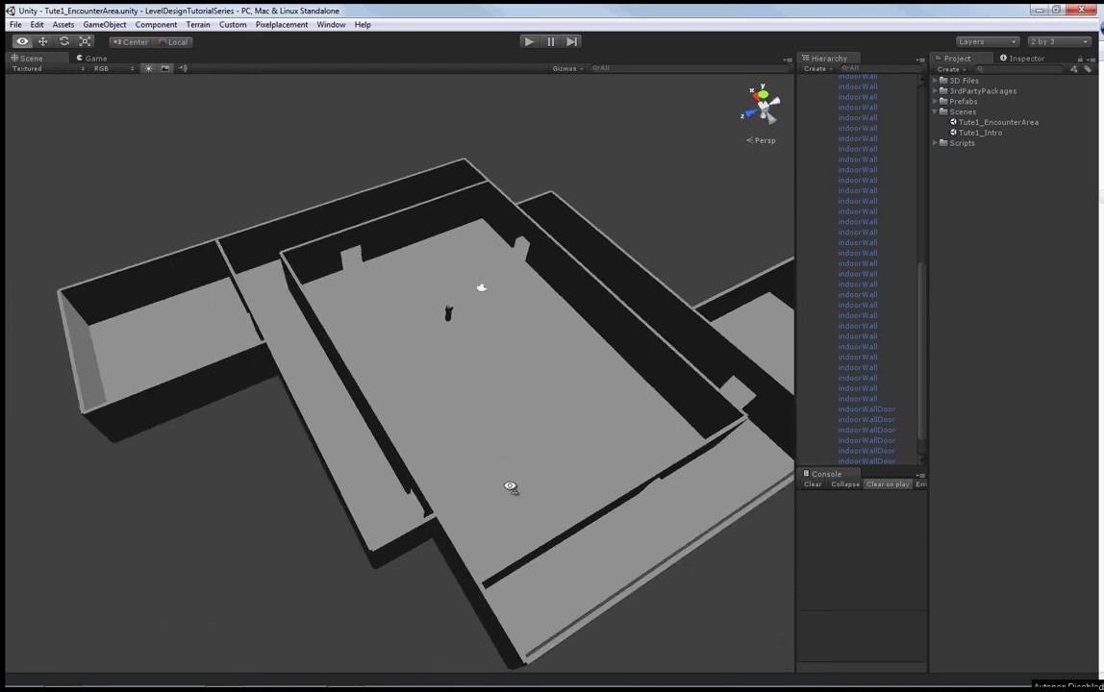
pyautogui.keyDown('alt'); pyautogui.moveTo(511, 486); pyautogui.dragTo(547, 442); pyautogui.keyUp('alt')
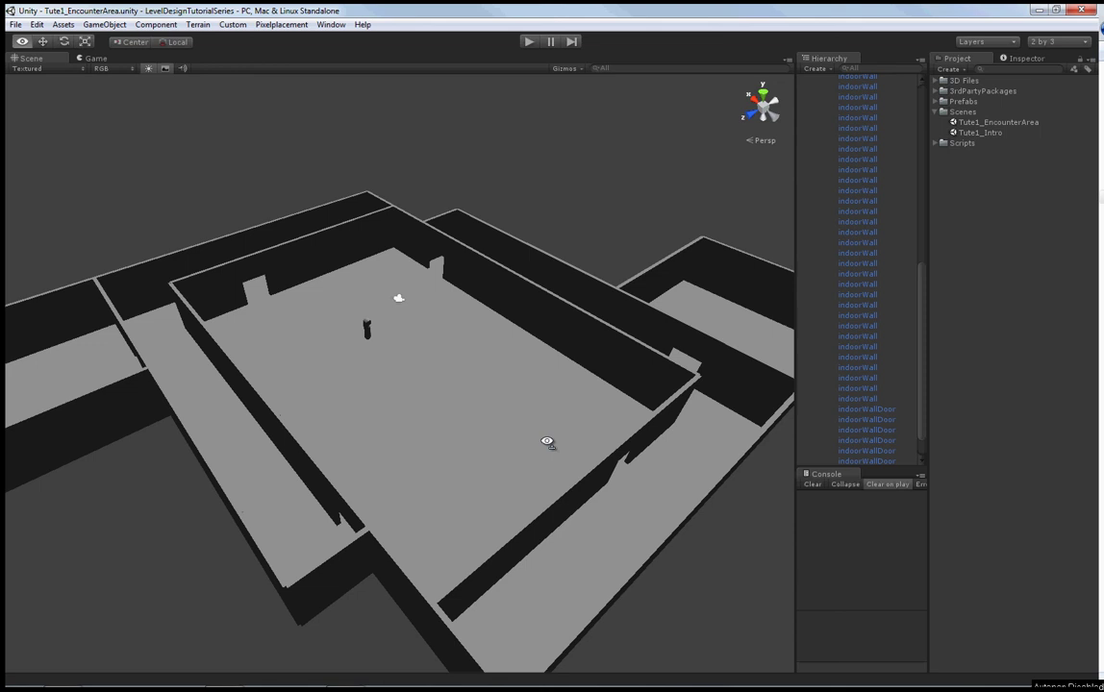
pyautogui.press('a')
pyautogui.press('s')
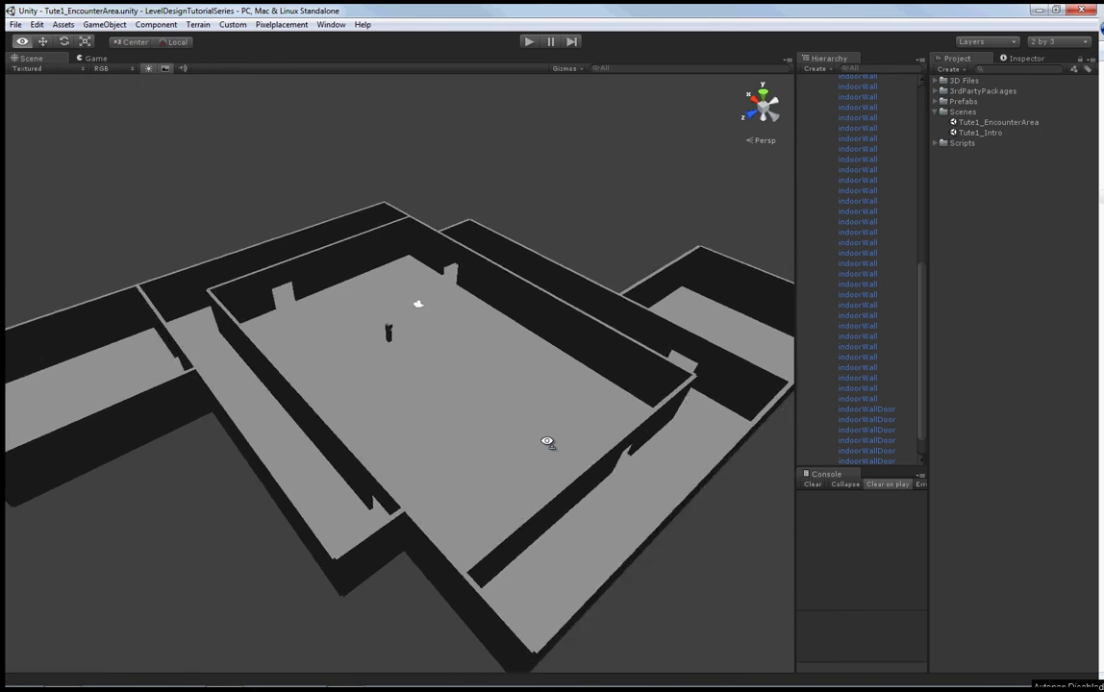
pyautogui.keyDown('alt'); pyautogui.moveTo(604, 456); pyautogui.dragTo(576, 461); pyautogui.keyUp('alt')
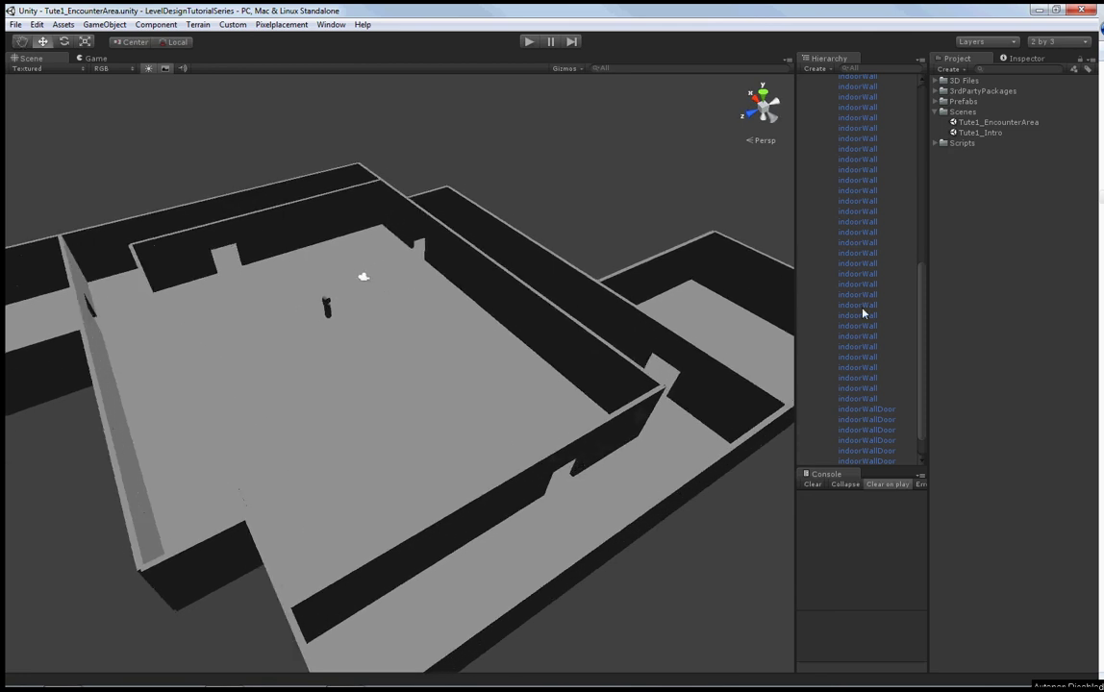
# Collapse the Walls and Example1 groups, deactivate Example1 and activate Example2 in its place
pyautogui.moveTo(926, 285); pyautogui.dragTo(934, 113)
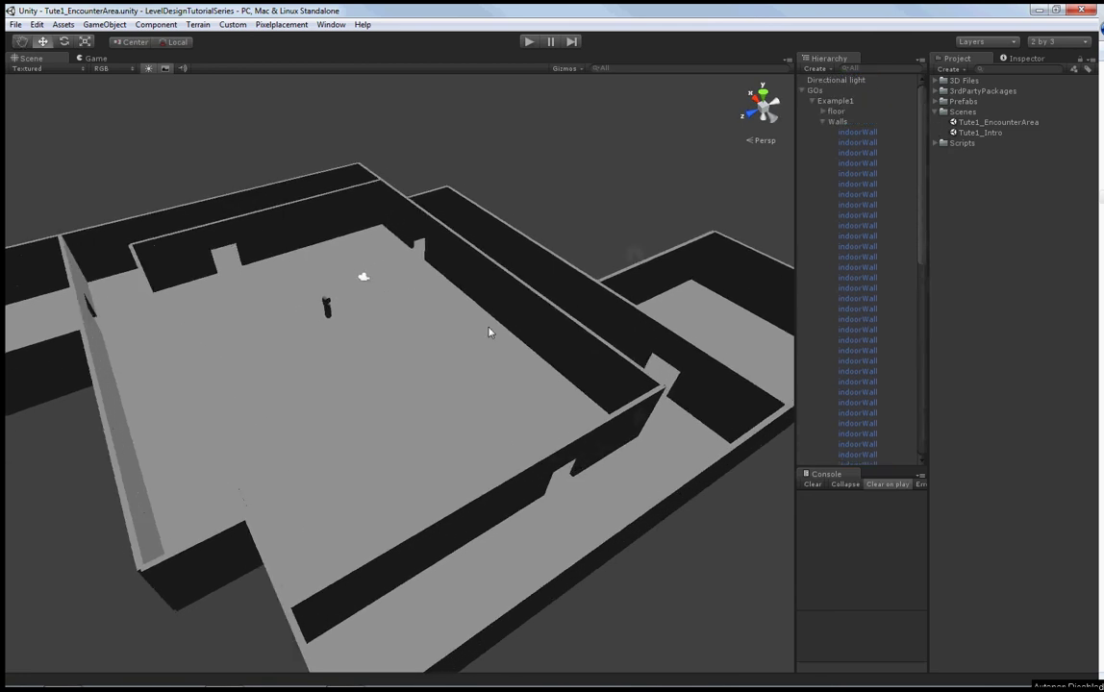
pyautogui.moveTo(483, 332); pyautogui.dragTo(434, 326, button='right')
pyautogui.keyDown('alt'); pyautogui.moveTo(433, 325); pyautogui.dragTo(438, 352); pyautogui.keyUp('alt')
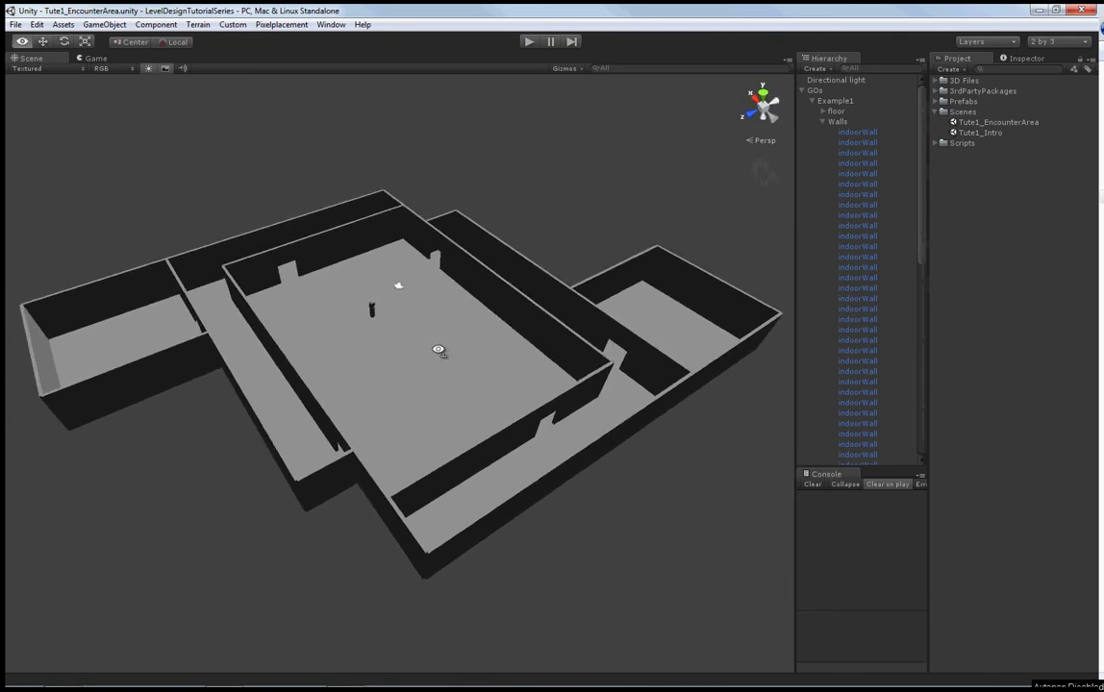
pyautogui.click(823, 122)
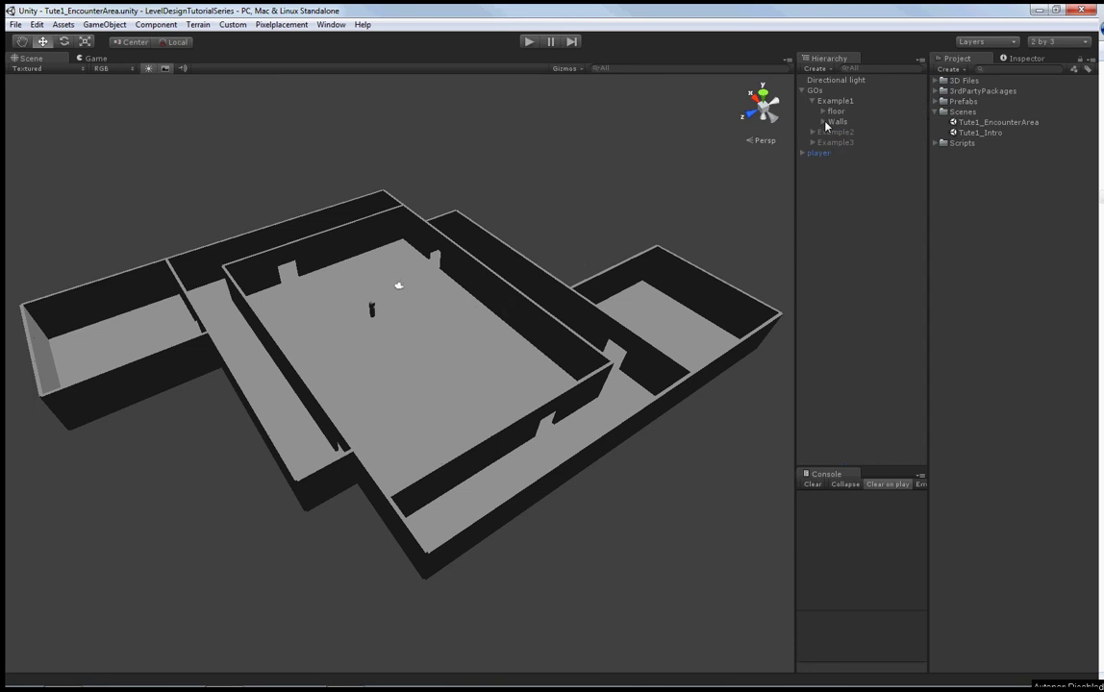
pyautogui.click(813, 101)
pyautogui.click(834, 100)
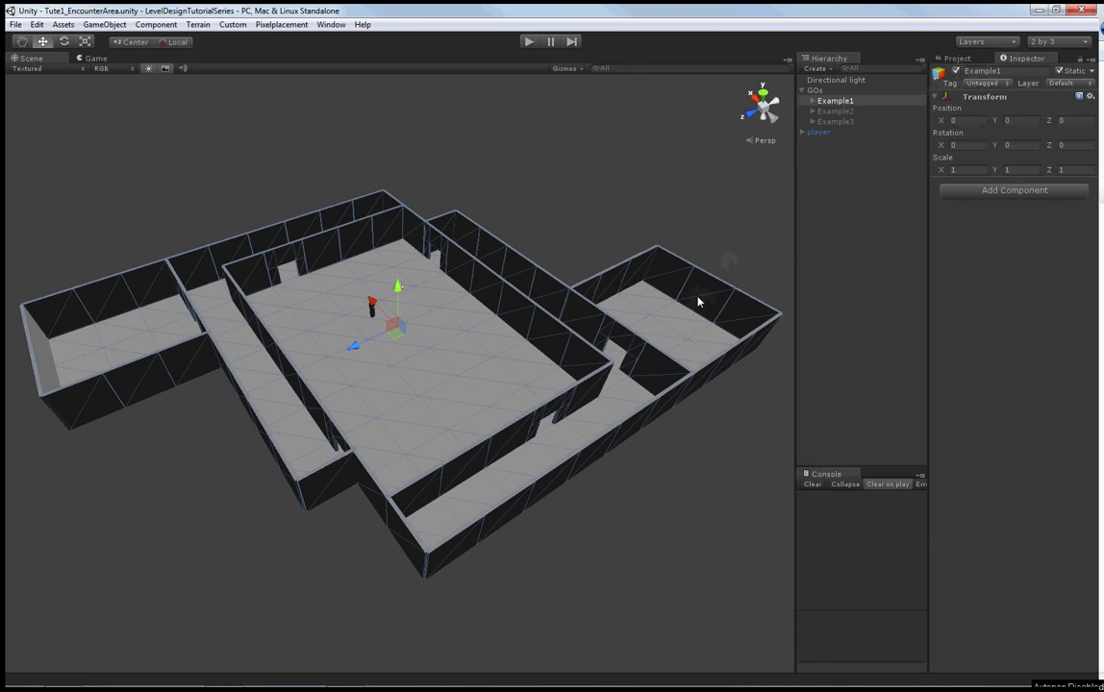
pyautogui.click(954, 74)
pyautogui.click(846, 111)
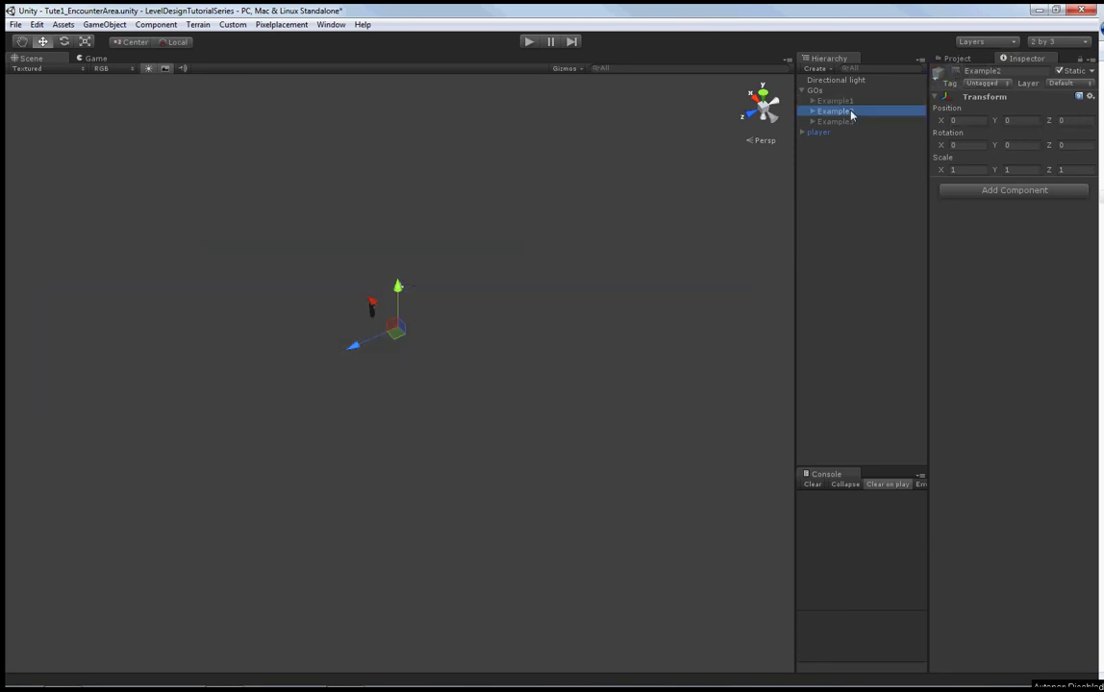
pyautogui.click(956, 71)
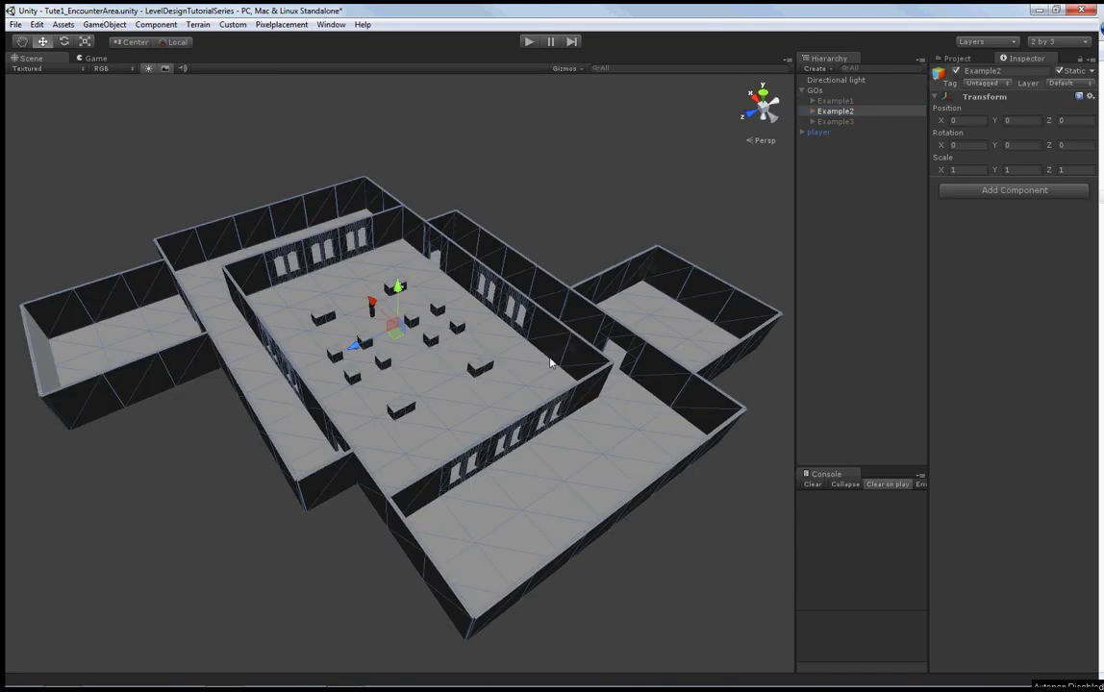
# Examine the Example2 layout, including the central room's window walls, cover blocks and wider corridors
pyautogui.keyDown('alt'); pyautogui.moveTo(513, 374); pyautogui.dragTo(535, 420); pyautogui.keyUp('alt')
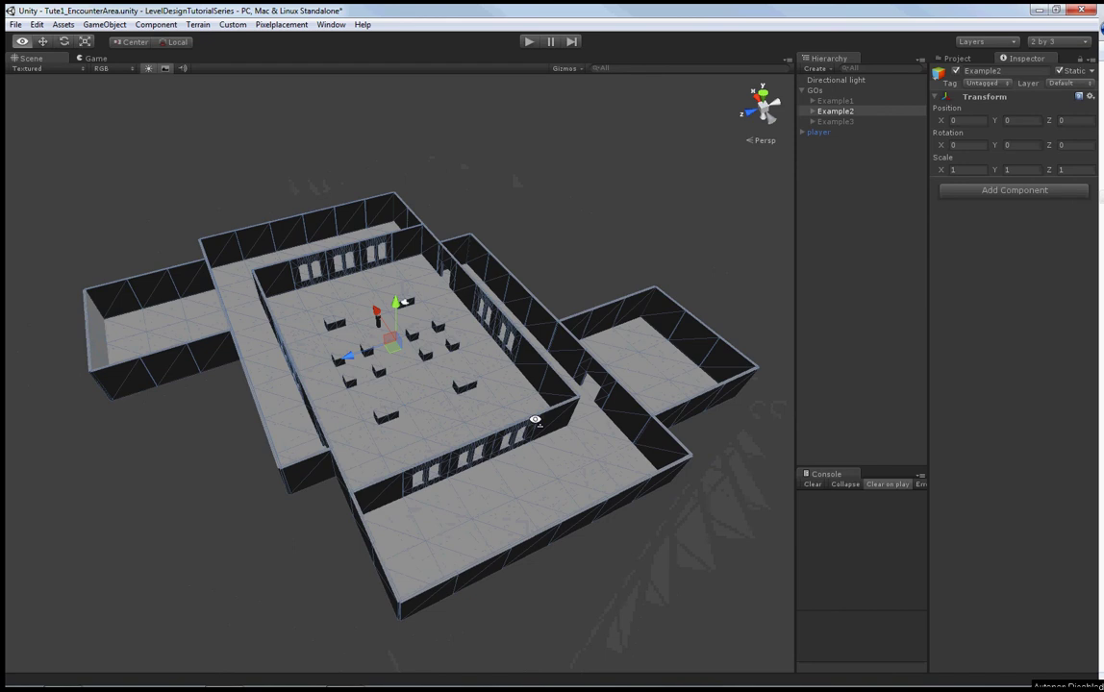
pyautogui.keyDown('alt'); pyautogui.moveTo(534, 419); pyautogui.dragTo(526, 418); pyautogui.keyUp('alt')
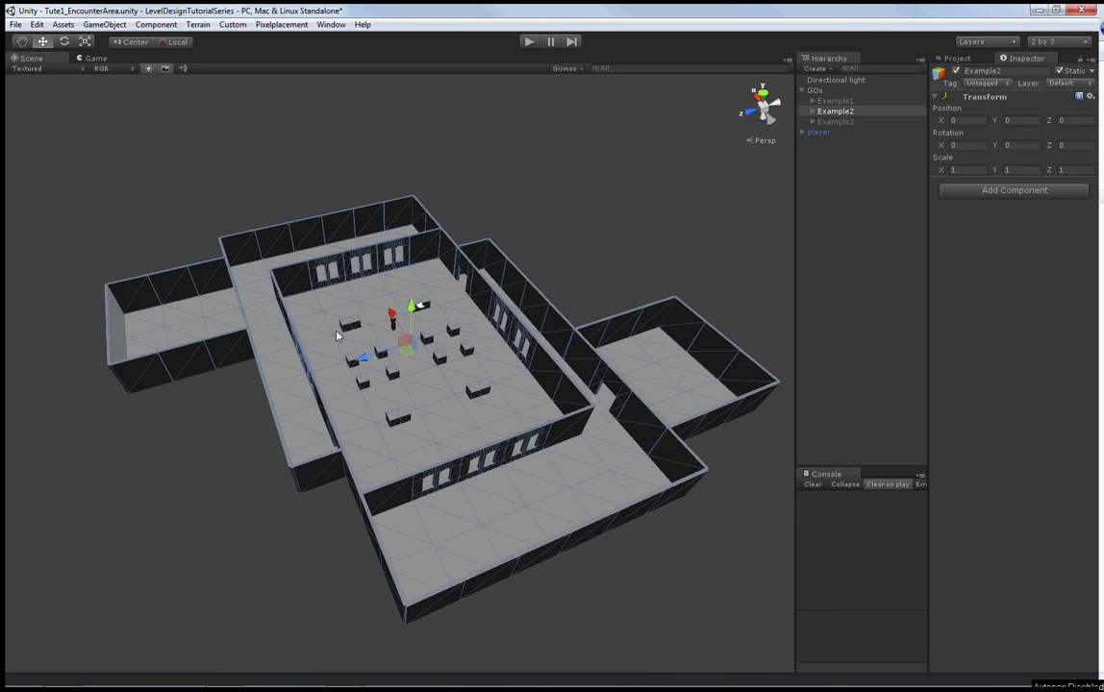
pyautogui.keyDown('alt'); pyautogui.moveTo(337, 335); pyautogui.dragTo(357, 246); pyautogui.keyUp('alt')
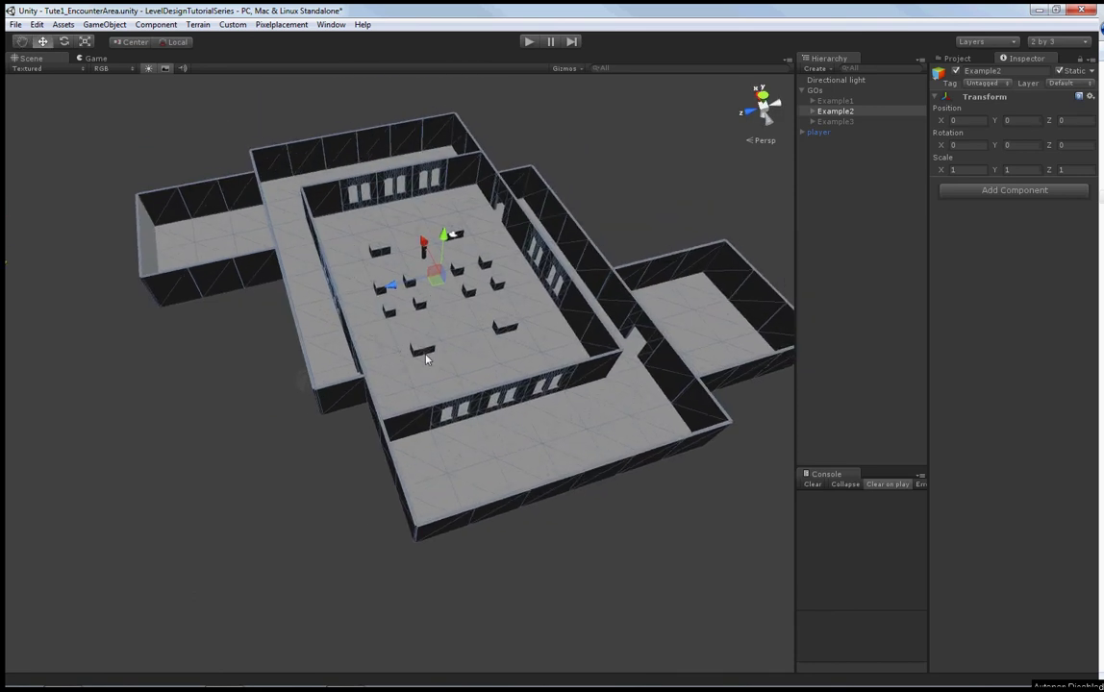
pyautogui.click(249, 522)
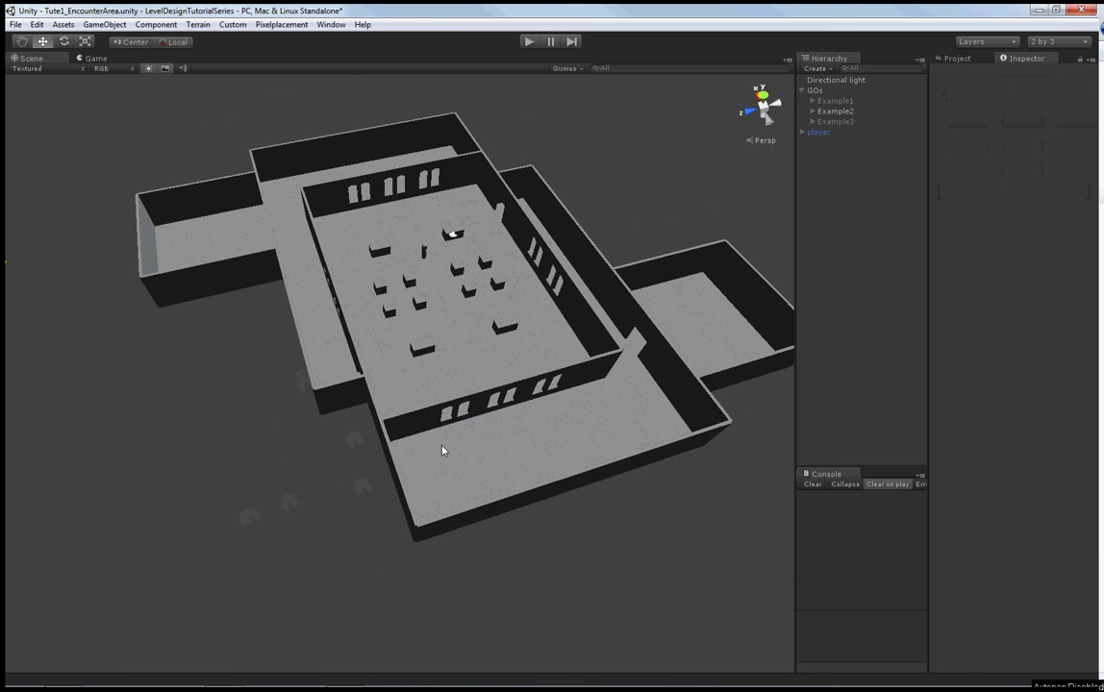
# Examine the Example2 cover blocks, window walls and adjoining corridor from closer and rotated viewpoints
pyautogui.keyDown('alt'); pyautogui.moveTo(446, 446); pyautogui.dragTo(445, 412); pyautogui.keyUp('alt')
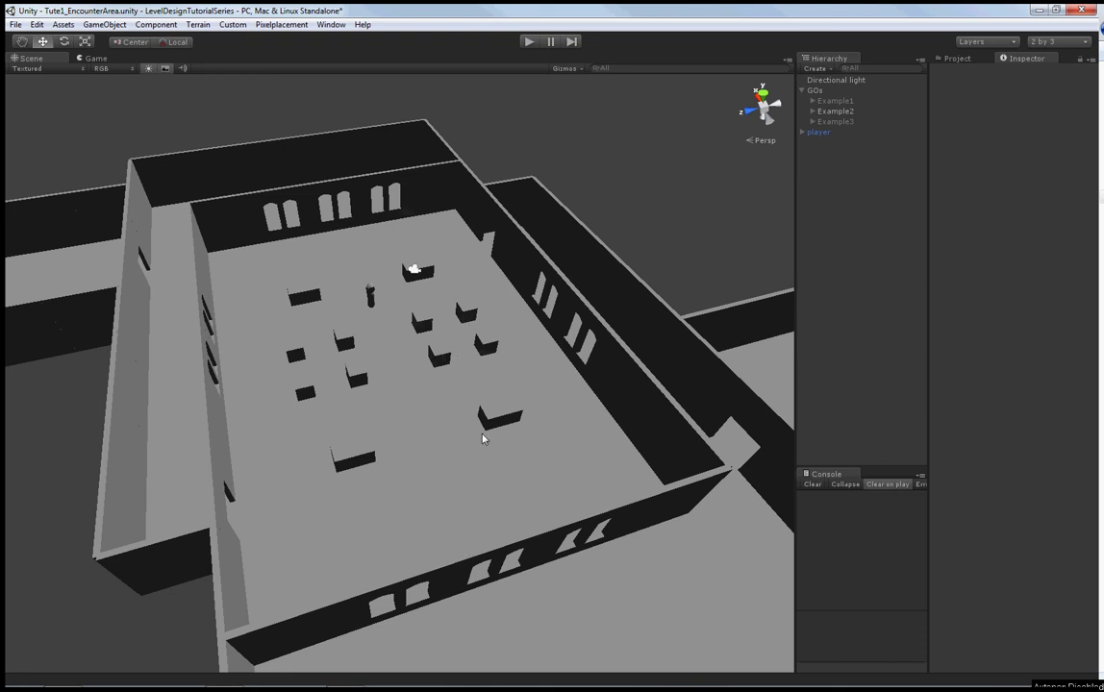
pyautogui.keyDown('alt'); pyautogui.moveTo(539, 410); pyautogui.dragTo(644, 432); pyautogui.keyUp('alt')
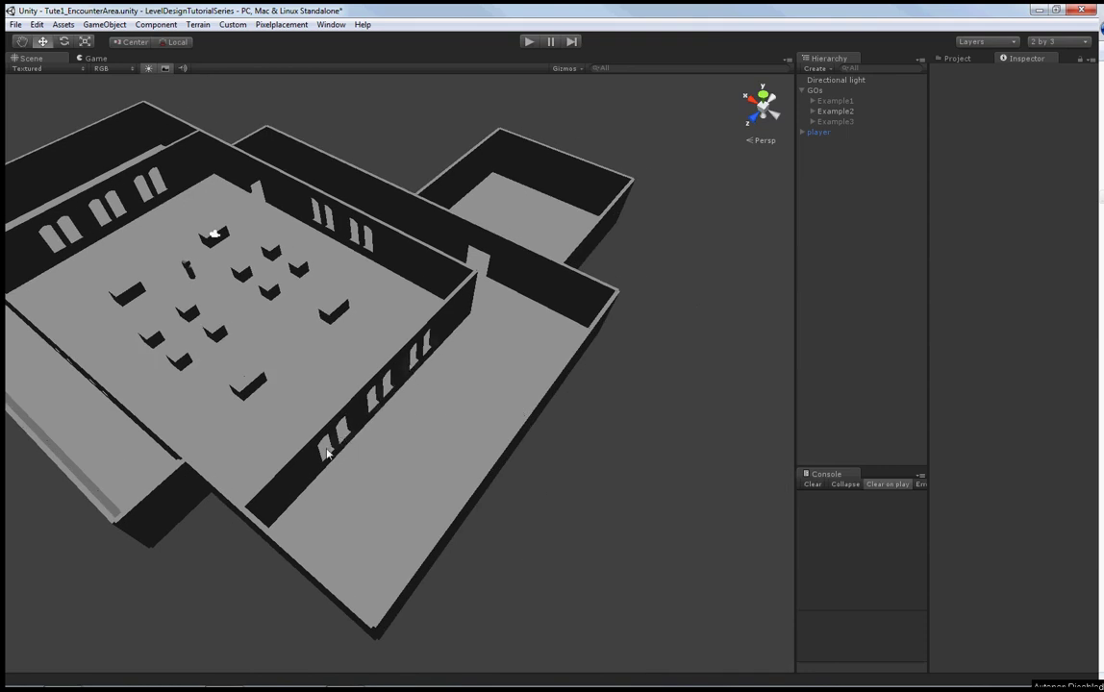
pyautogui.keyDown('alt'); pyautogui.moveTo(409, 438); pyautogui.dragTo(398, 414); pyautogui.keyUp('alt')
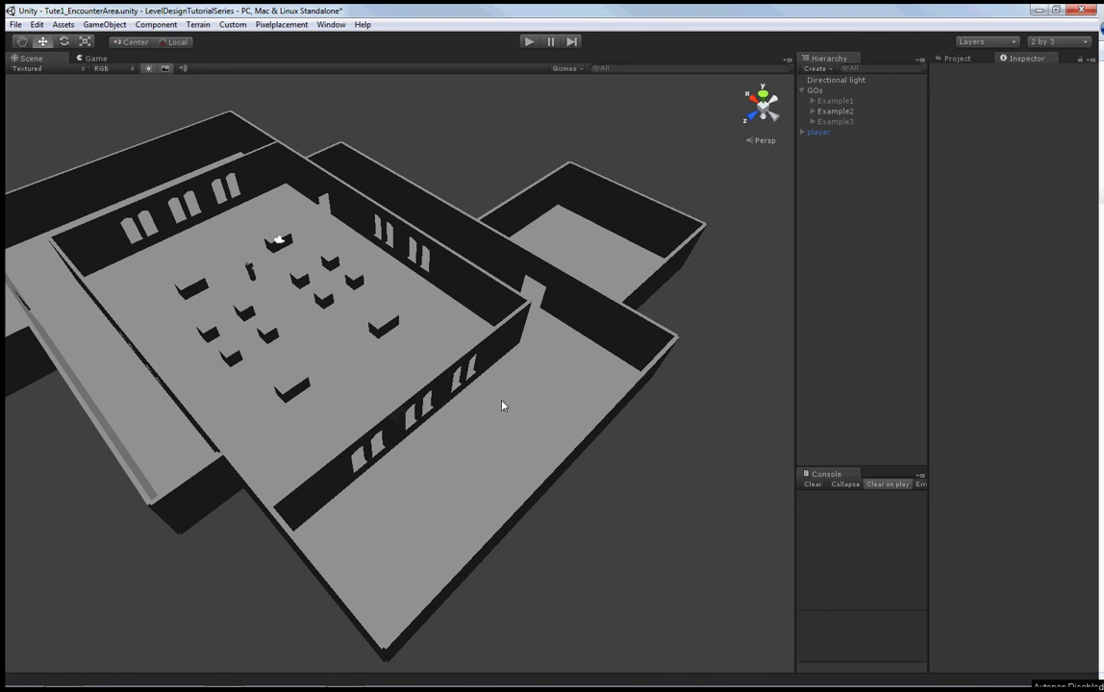
pyautogui.moveTo(480, 391); pyautogui.dragTo(470, 387, button='right')
pyautogui.press('w')
pyautogui.press('a')
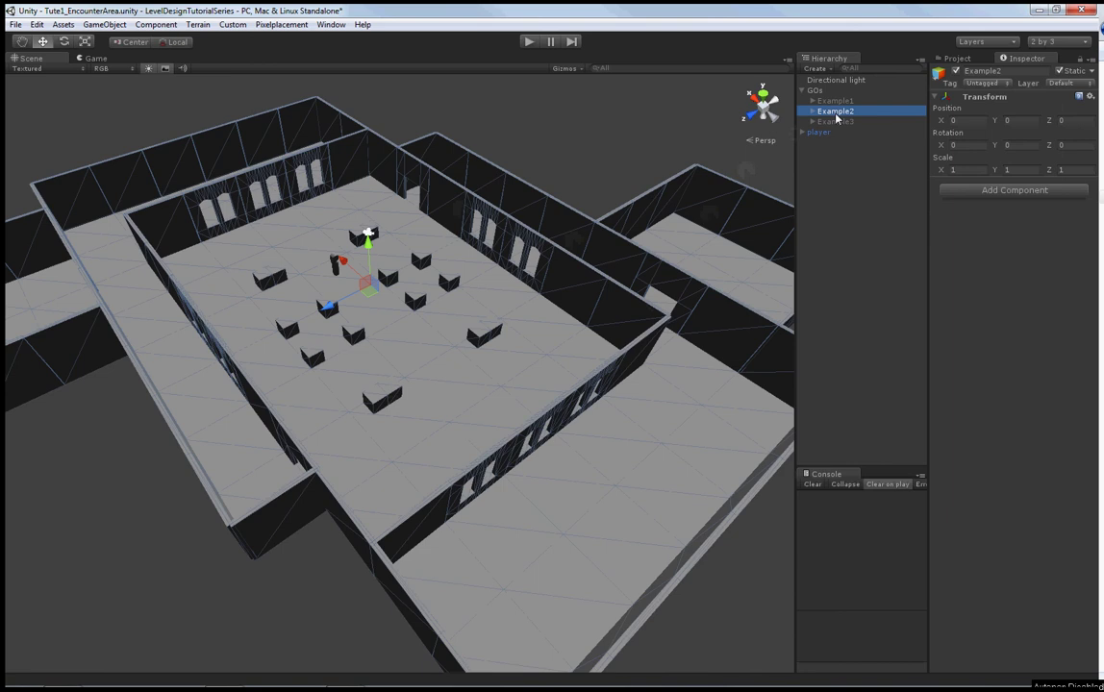
# Deactivate the Example2 group and activate Example3 in its place
pyautogui.click(955, 72)
pyautogui.click(834, 121)
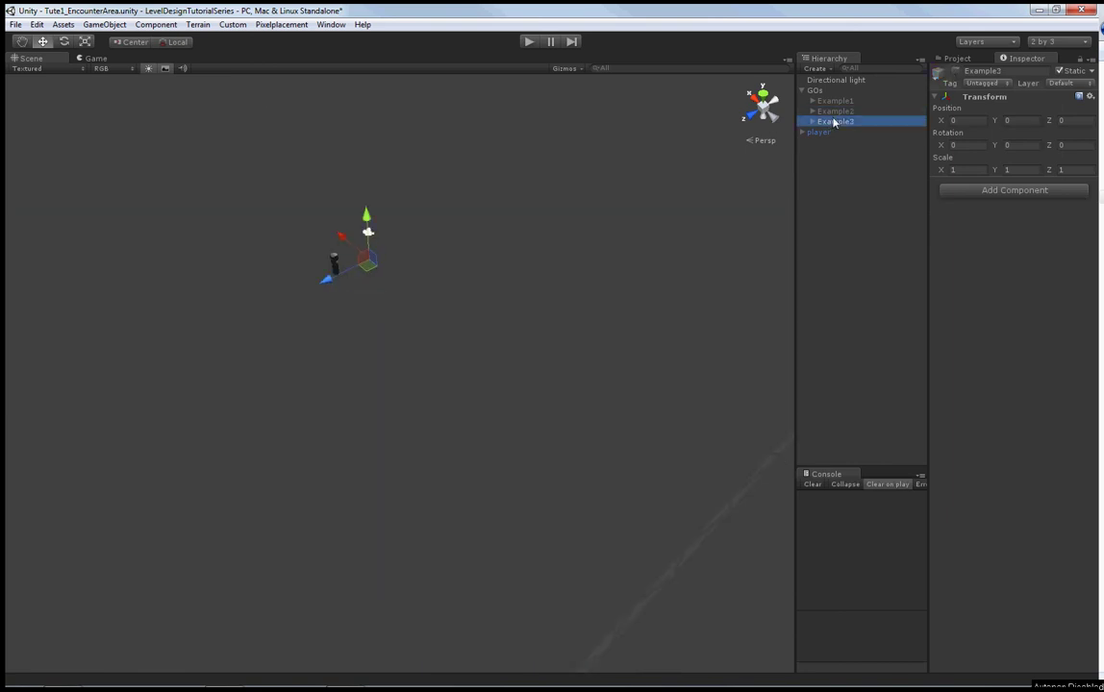
pyautogui.click(955, 72)
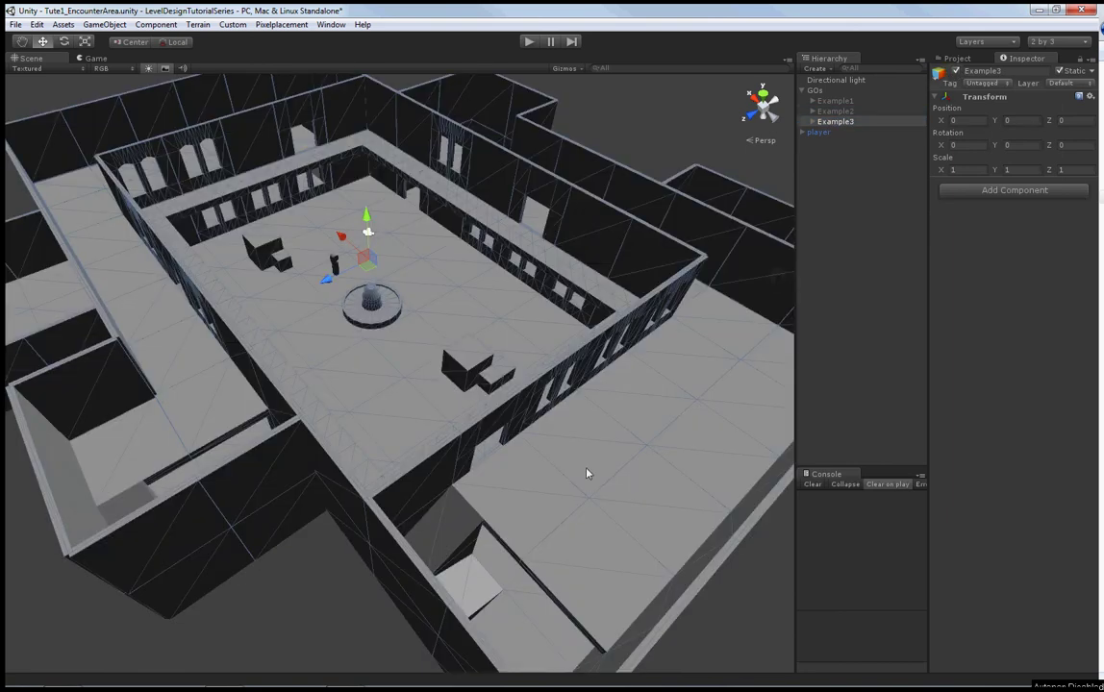
# Survey the Example3 layout around the central room, including its raised walkway, fountains and stepped cover blocks
pyautogui.keyDown('alt'); pyautogui.moveTo(596, 460); pyautogui.dragTo(487, 391); pyautogui.keyUp('alt')
pyautogui.press('w')
pyautogui.moveTo(487, 390); pyautogui.dragTo(322, 365, button='right')
pyautogui.keyDown('alt'); pyautogui.moveTo(386, 338); pyautogui.dragTo(702, 429); pyautogui.keyUp('alt')
pyautogui.moveTo(595, 395); pyautogui.dragTo(158, 368, button='right')
pyautogui.keyDown('alt'); pyautogui.moveTo(564, 447); pyautogui.dragTo(772, 463); pyautogui.keyUp('alt')
pyautogui.click(621, 109)
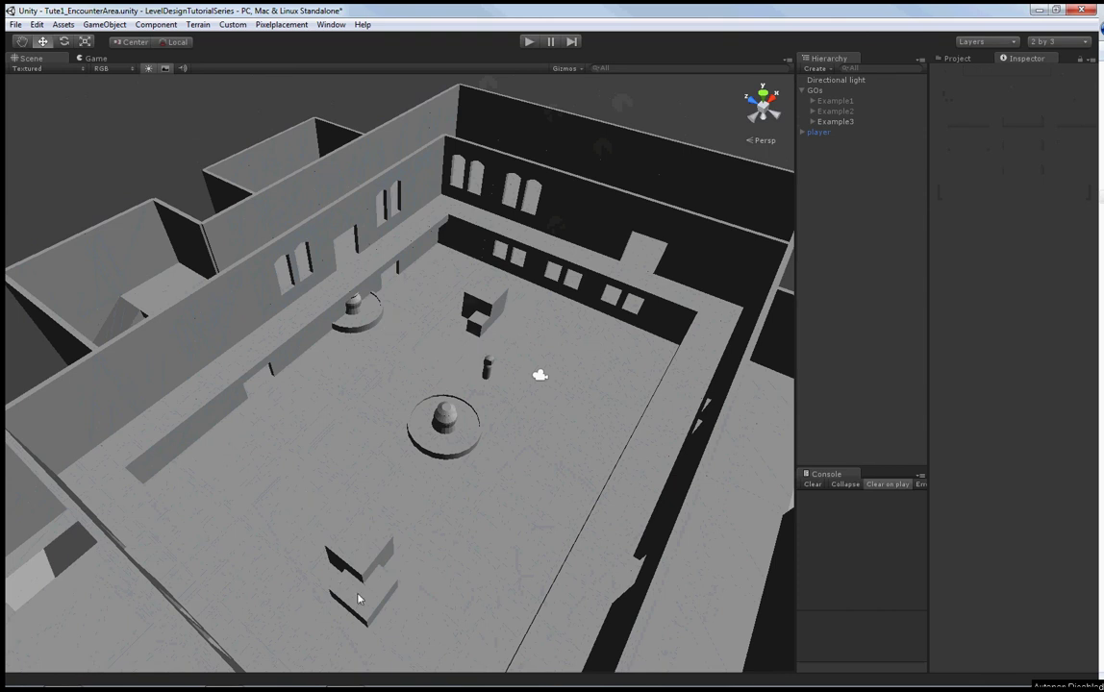
# Examine the central room's upper walkway, doorways and two levels of windows from inside and from an overall view
pyautogui.keyDown('alt'); pyautogui.moveTo(597, 464); pyautogui.dragTo(903, 432); pyautogui.keyUp('alt')
pyautogui.moveTo(904, 431); pyautogui.dragTo(886, 451, button='right')
pyautogui.press('w')
pyautogui.press('s')
pyautogui.press('s')
pyautogui.press('a')
pyautogui.press('a')
pyautogui.press('w')
pyautogui.press('w')
pyautogui.press('s')
pyautogui.keyDown('alt'); pyautogui.moveTo(885, 451); pyautogui.dragTo(913, 426); pyautogui.keyUp('alt')
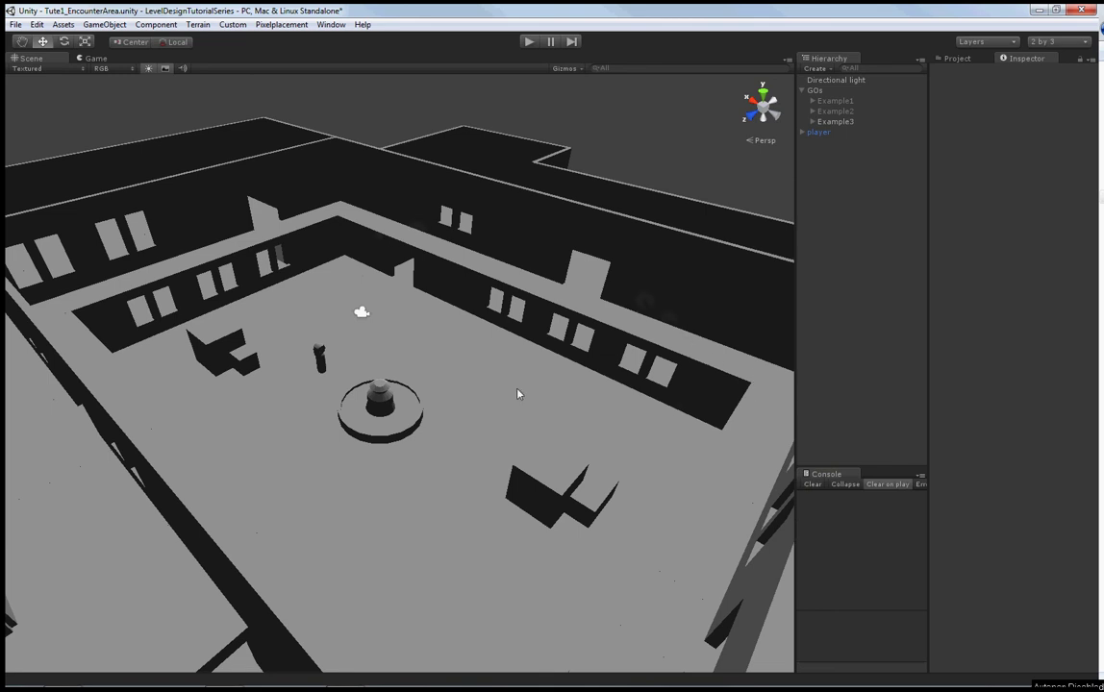
pyautogui.keyDown('alt'); pyautogui.moveTo(564, 389); pyautogui.dragTo(325, 348); pyautogui.keyUp('alt')
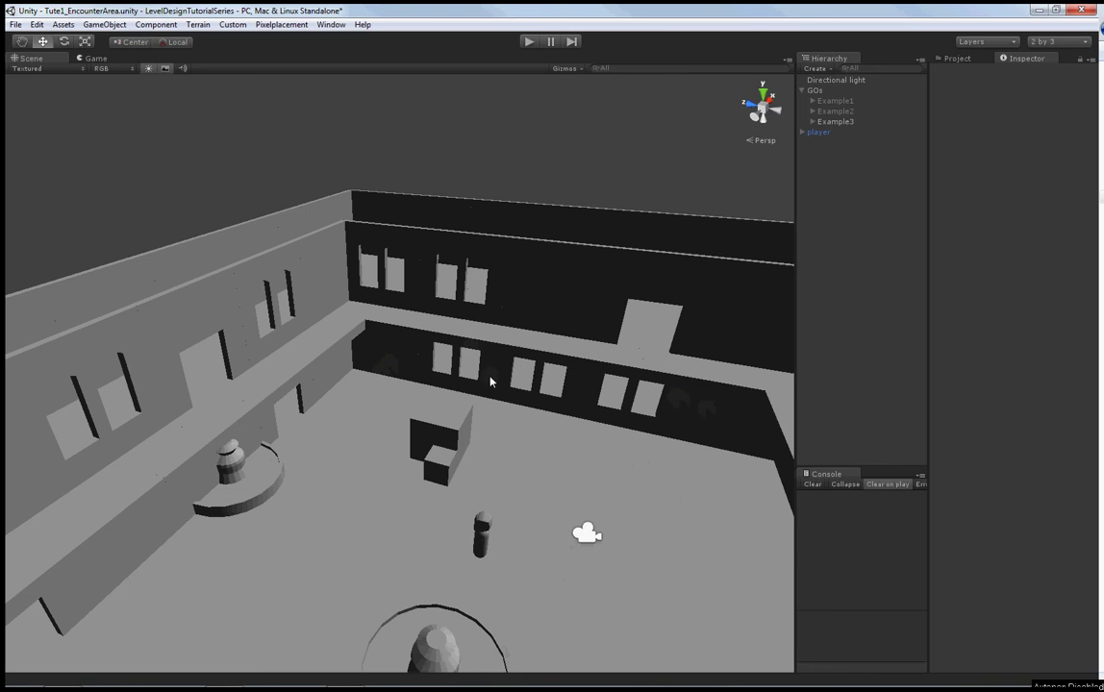
pyautogui.keyDown('alt'); pyautogui.moveTo(491, 381); pyautogui.dragTo(663, 455); pyautogui.keyUp('alt')
pyautogui.scroll(-6, 678, 452)
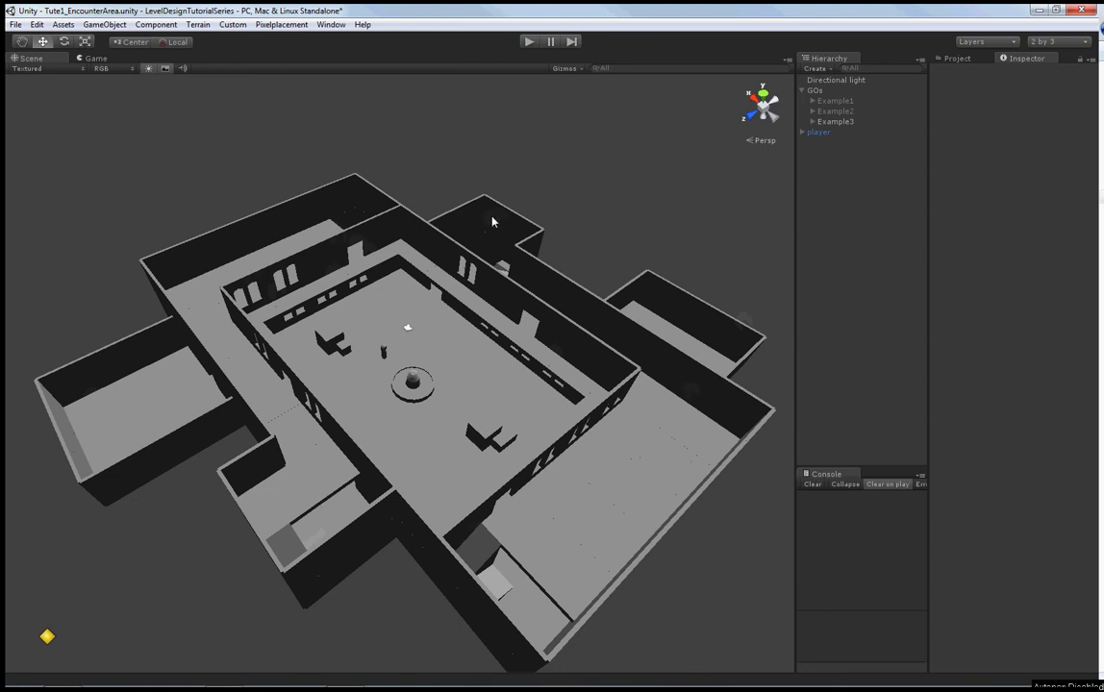
# Examine the side rooms, ramps and outer corridors that connect to the Example3 central room
pyautogui.keyDown('alt'); pyautogui.moveTo(527, 302); pyautogui.dragTo(593, 401); pyautogui.keyUp('alt')
pyautogui.press('w')
pyautogui.moveTo(593, 400); pyautogui.dragTo(544, 341, button='right')
pyautogui.press('s')
pyautogui.press('w')
pyautogui.press('s')
pyautogui.press('a')
pyautogui.press('d')
pyautogui.press('s')
pyautogui.press('s')
pyautogui.moveTo(495, 388); pyautogui.dragTo(481, 356, button='right')
pyautogui.keyDown('alt'); pyautogui.moveTo(480, 357); pyautogui.dragTo(513, 278); pyautogui.keyUp('alt')
pyautogui.moveTo(507, 370); pyautogui.dragTo(539, 368, button='right')
pyautogui.press('w')
# Select the wall sections along the corridor beside the central room for inspection and clear the selection
pyautogui.click(537, 384)
pyautogui.keyDown('alt'); pyautogui.moveTo(537, 384); pyautogui.dragTo(498, 418); pyautogui.keyUp('alt')
pyautogui.keyDown('shift'); pyautogui.click(491, 387); pyautogui.keyUp('shift')
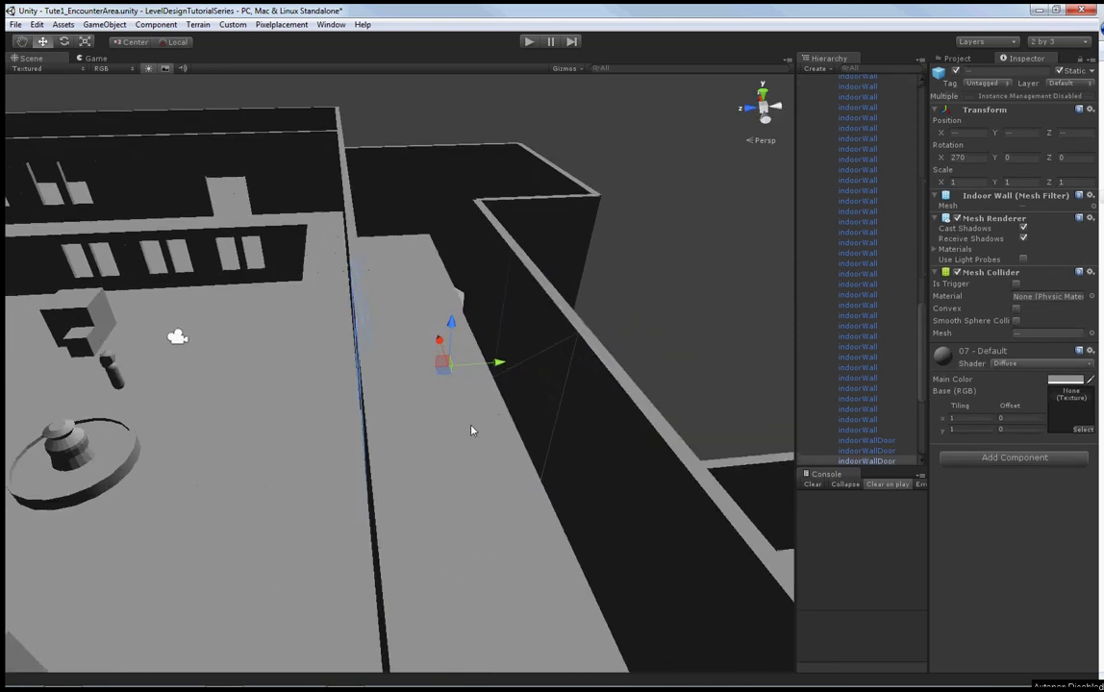
pyautogui.click(700, 298)
pyautogui.keyDown('alt'); pyautogui.moveTo(700, 298); pyautogui.dragTo(813, 306); pyautogui.keyUp('alt')
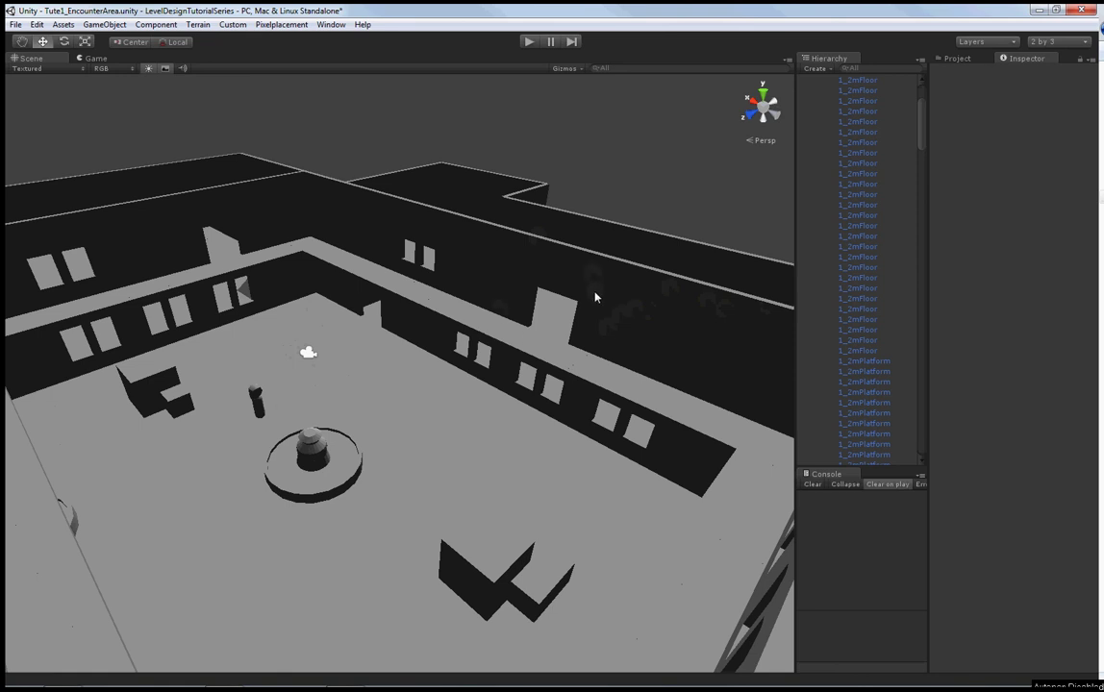
# Review the complete Example3 layout from an elevated viewpoint outside the building
pyautogui.moveTo(588, 355)
pyautogui.keyDown('alt'); pyautogui.mouseDown()
pyautogui.moveTo(522, 340)
pyautogui.moveTo(586, 360)
pyautogui.moveTo(573, 360)
pyautogui.mouseUp(); pyautogui.keyUp('alt')
pyautogui.scroll(2, 573, 359)
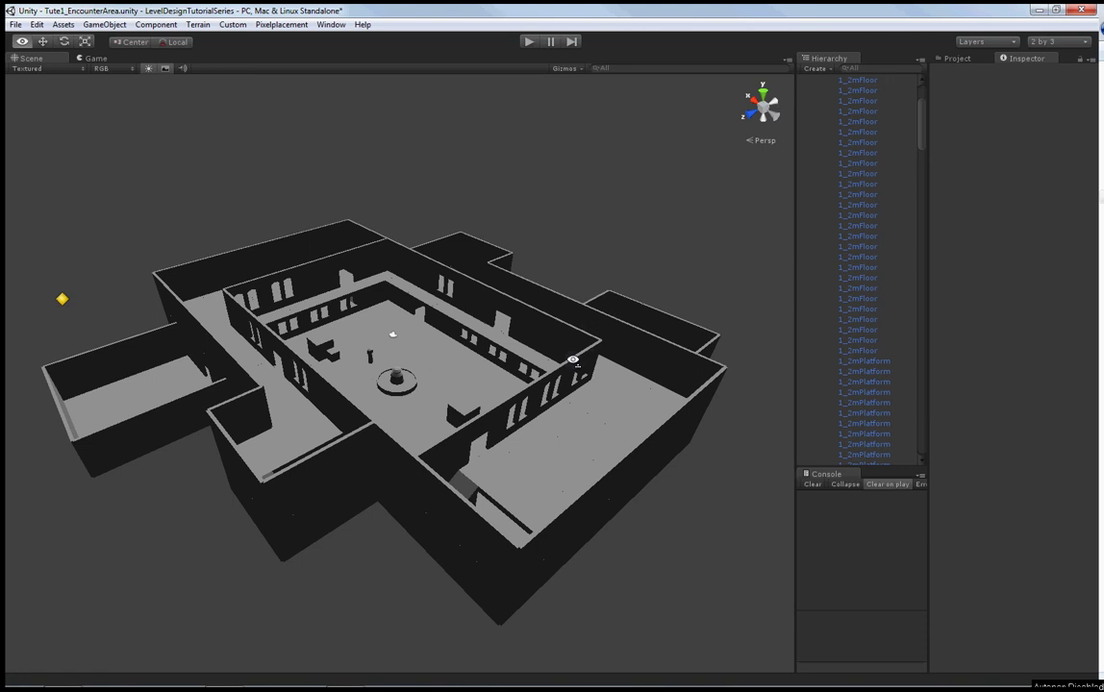
pyautogui.press('w')
pyautogui.moveTo(573, 359); pyautogui.dragTo(564, 378, button='right')
pyautogui.press('w')
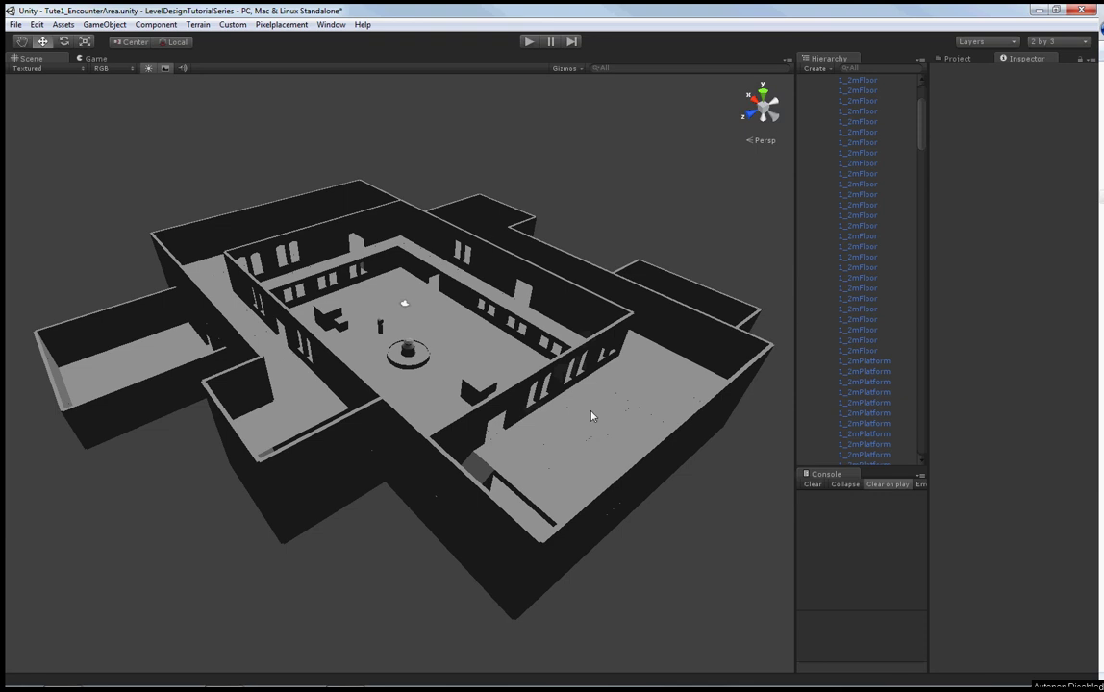
pyautogui.press('w')
pyautogui.moveTo(592, 416); pyautogui.dragTo(592, 413, button='right')
pyautogui.press('s')
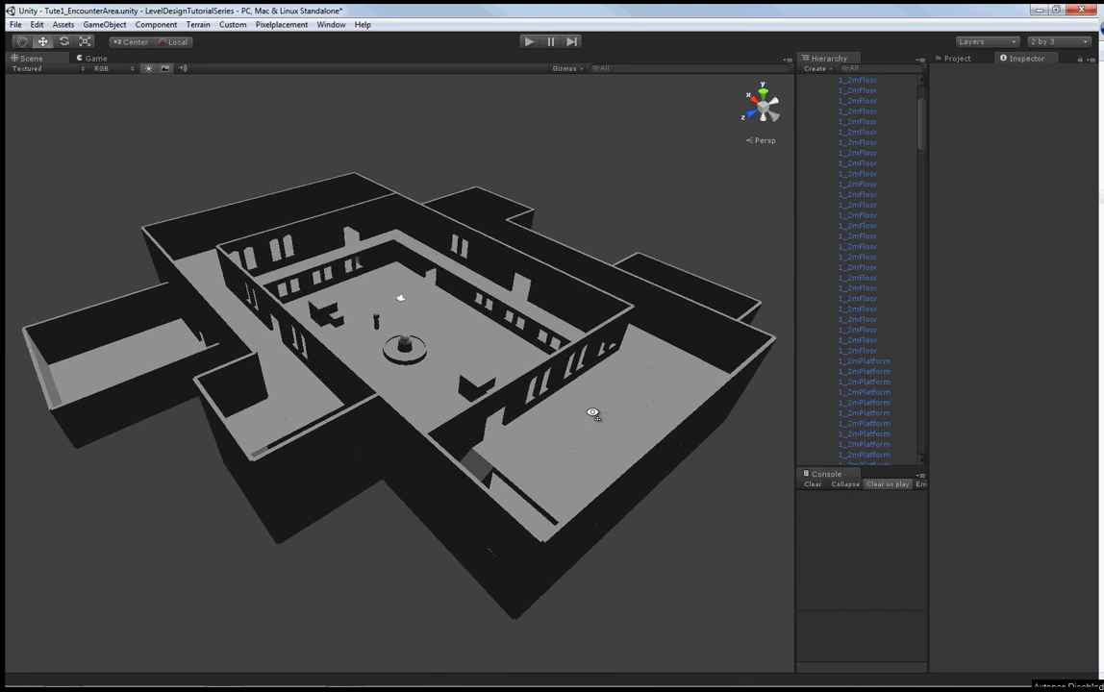